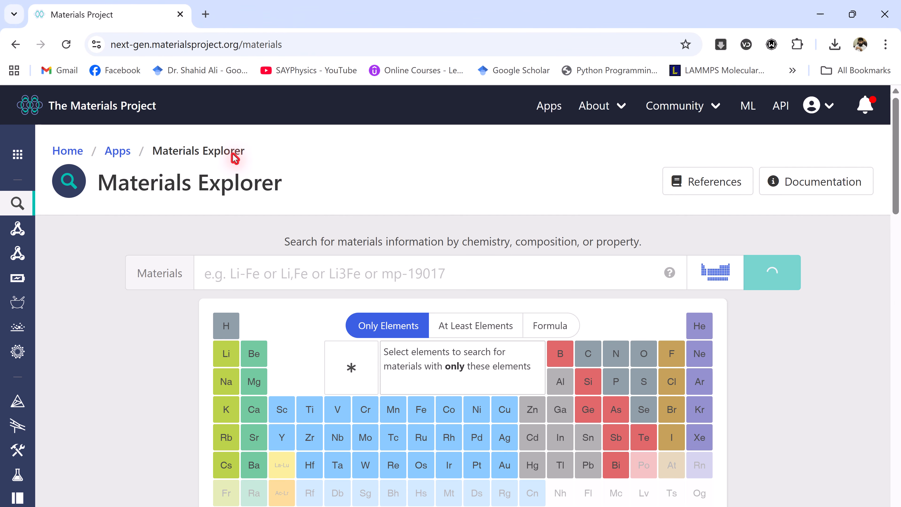
- Search for materials containing only the elements Ba, Ti and O
mouse_move(812, 114)
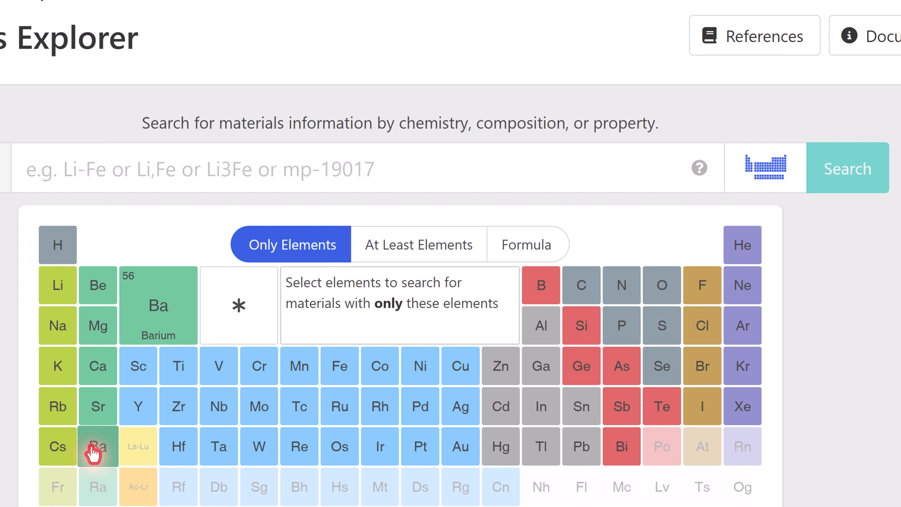
left_click(93, 453)
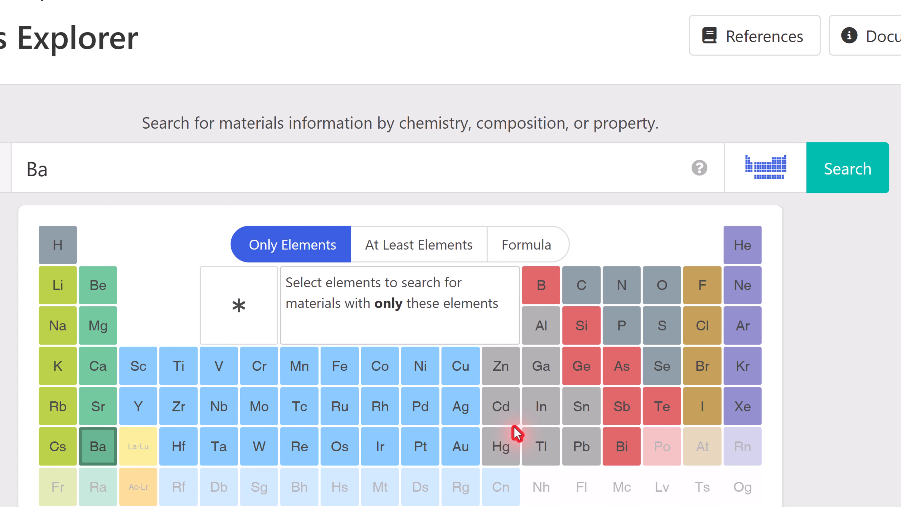
left_click(177, 371)
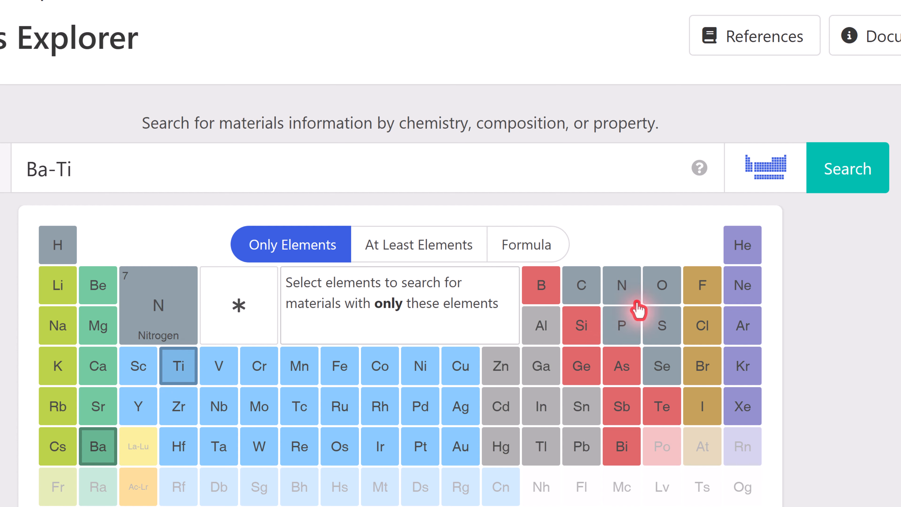
left_click(655, 288)
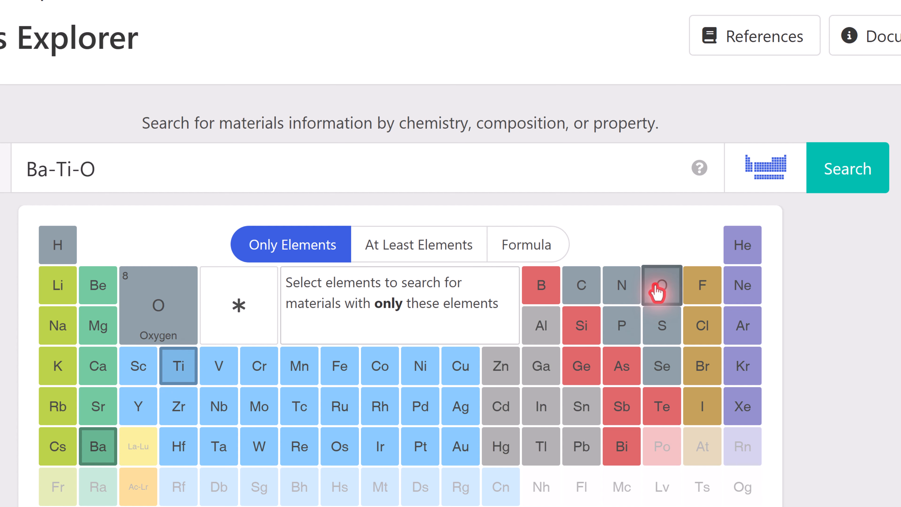
left_click(850, 176)
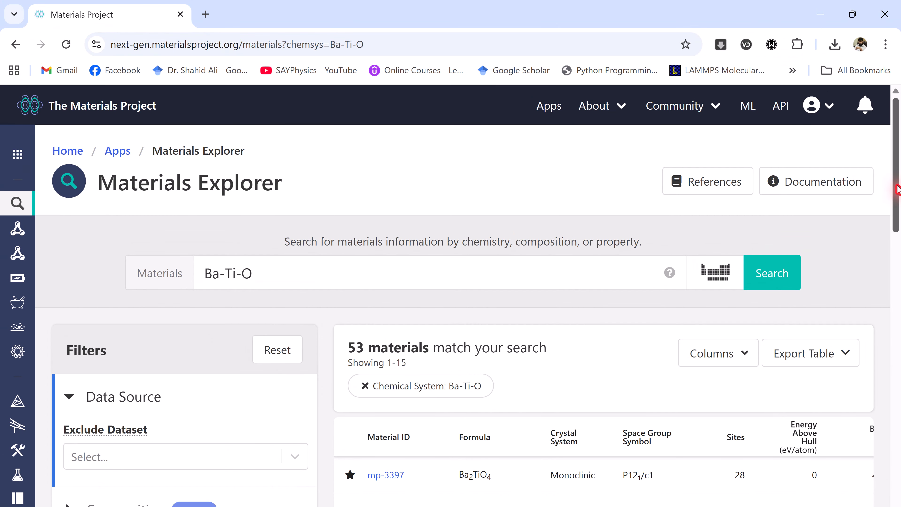
- Open the cubic BaTiO3 entry mp-2998 from the second page of the search results
left_click_drag(897, 188, 894, 290)
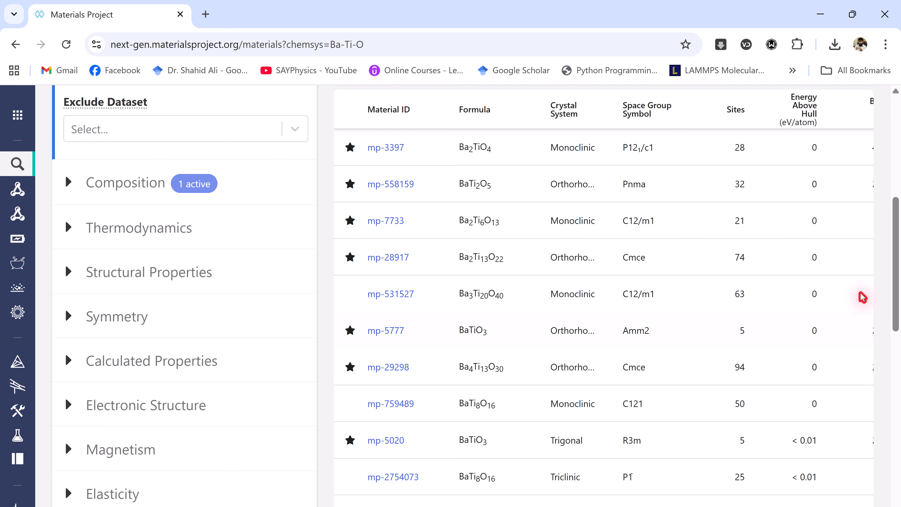
left_click_drag(896, 290, 897, 369)
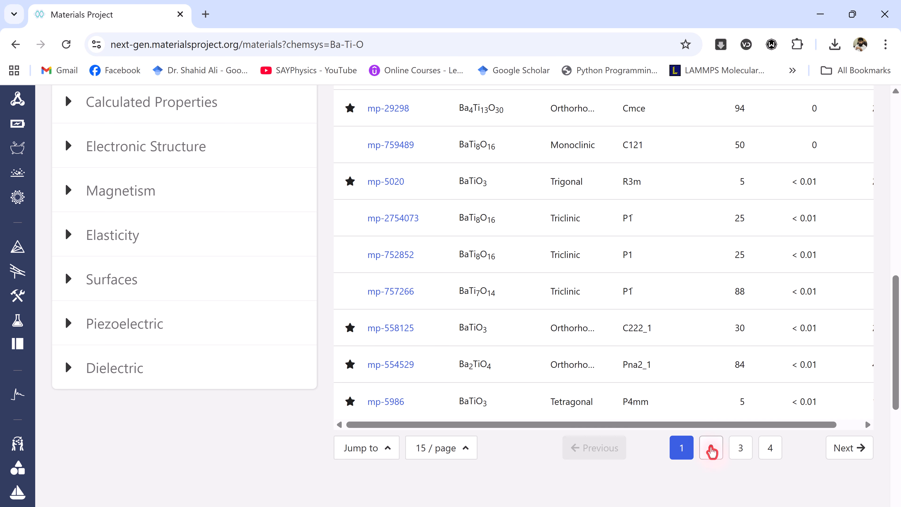
left_click(711, 449)
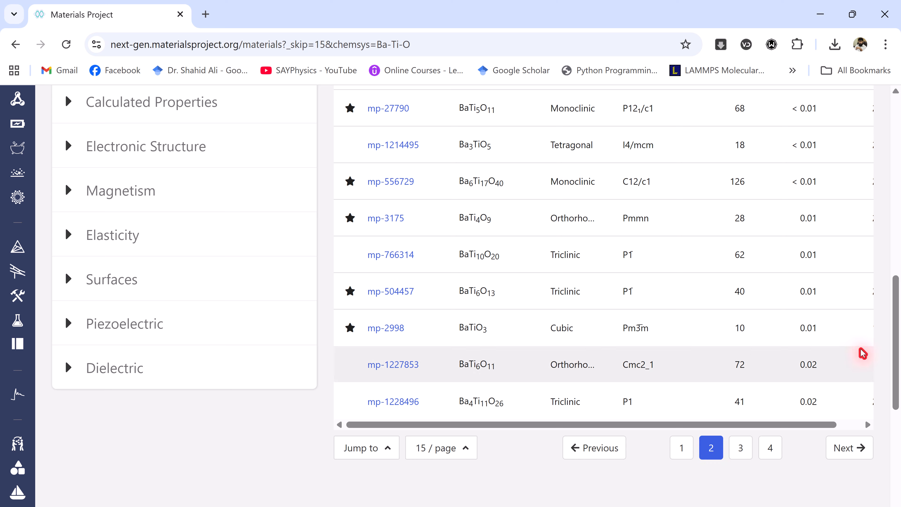
scroll(421, 363, "up", 1)
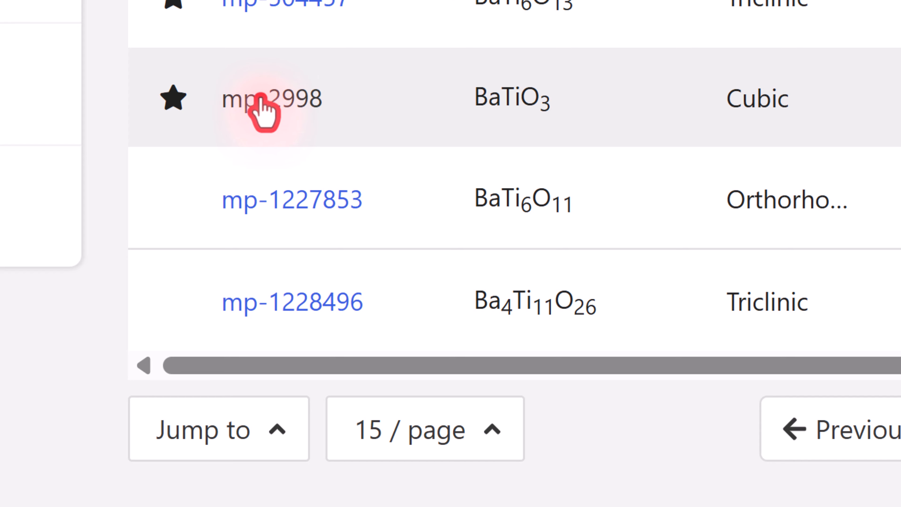
left_click(261, 95)
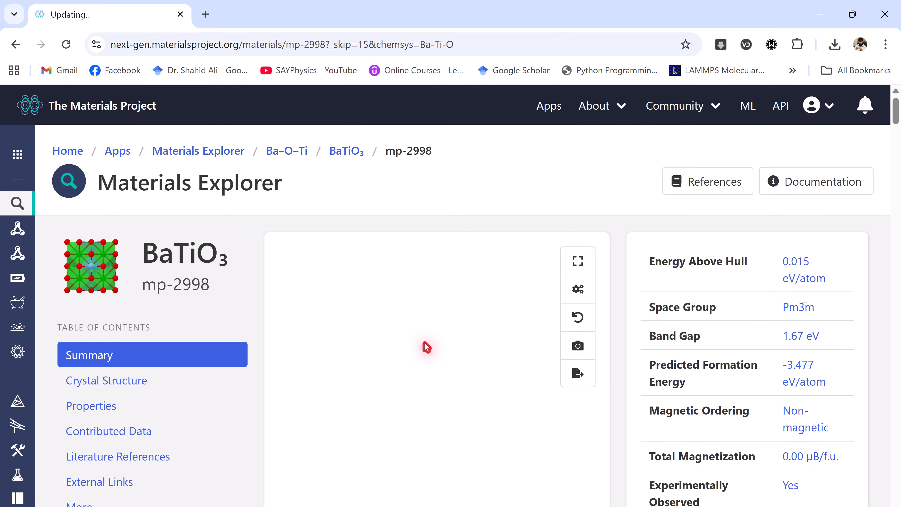
- Rotate the BaTiO3 crystal structure and export it as a plain CIF file
left_click_drag(540, 440, 593, 416)
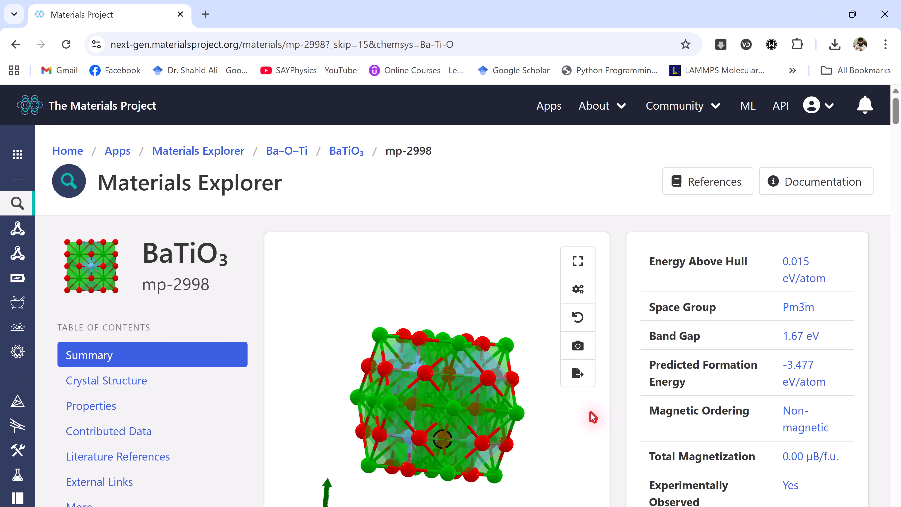
left_click(578, 376)
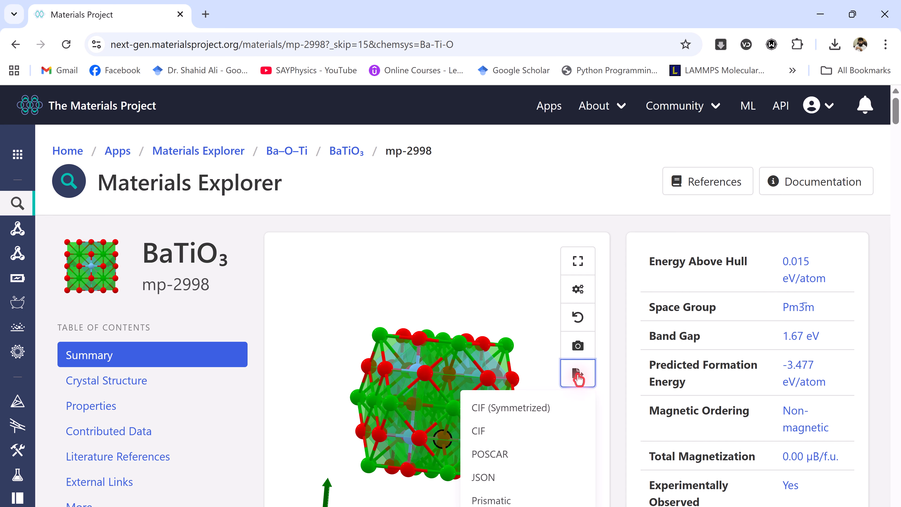
left_click(478, 431)
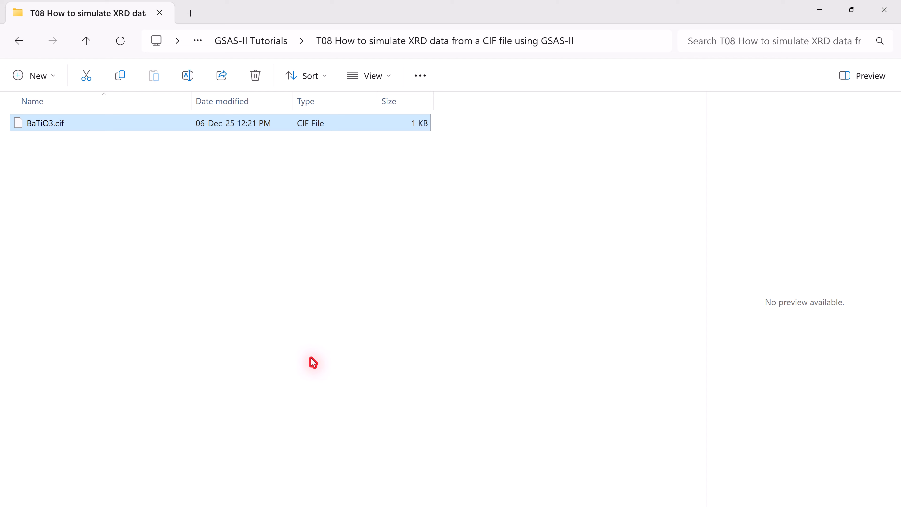
- Open BaTiO3.cif from the T08 tutorial folder in File Explorer, making Notepad the permanent default app for CIF files
left_click(311, 362)
left_click(49, 124)
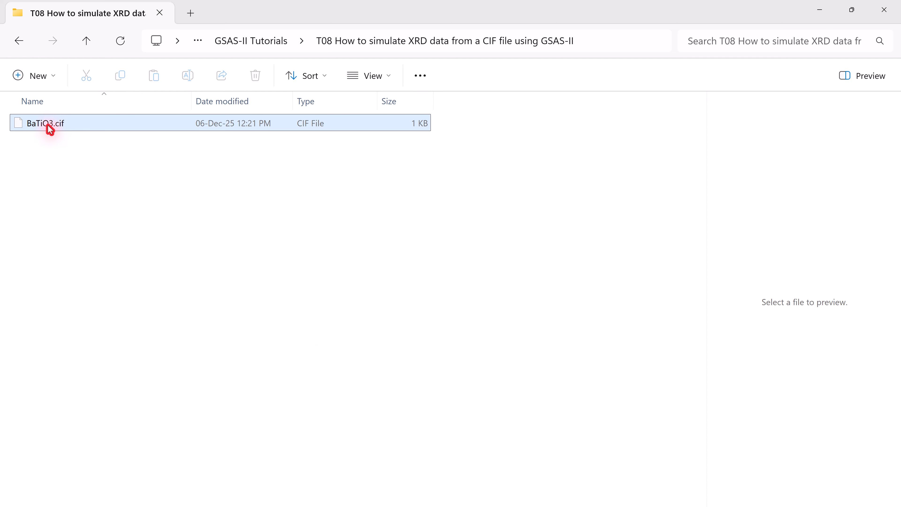
double_click(47, 126)
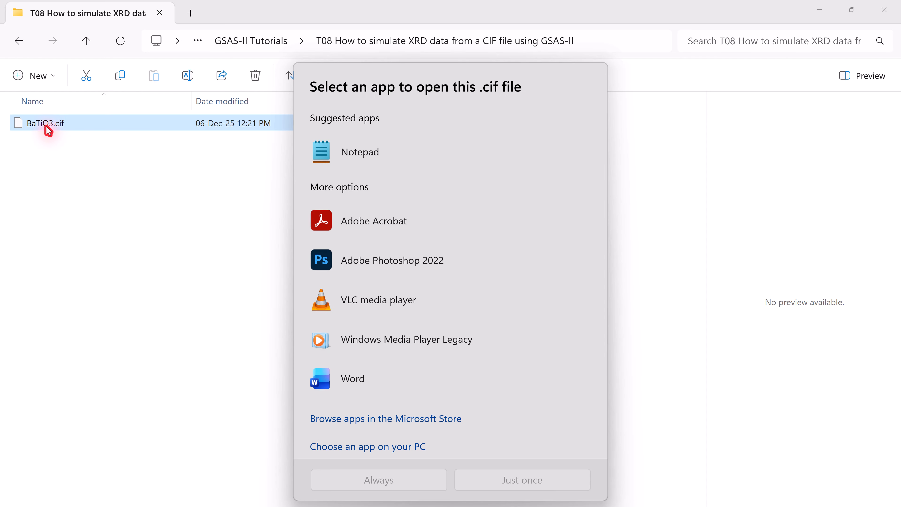
left_click(331, 155)
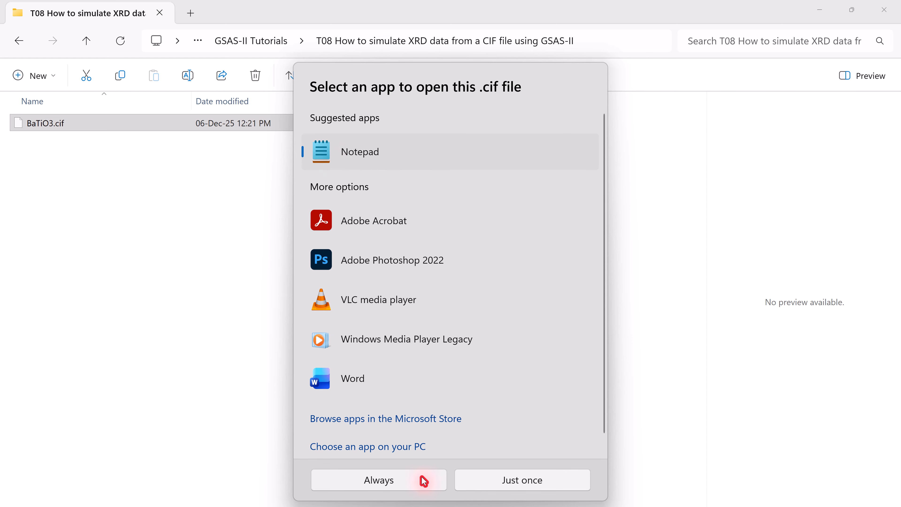
left_click(433, 482)
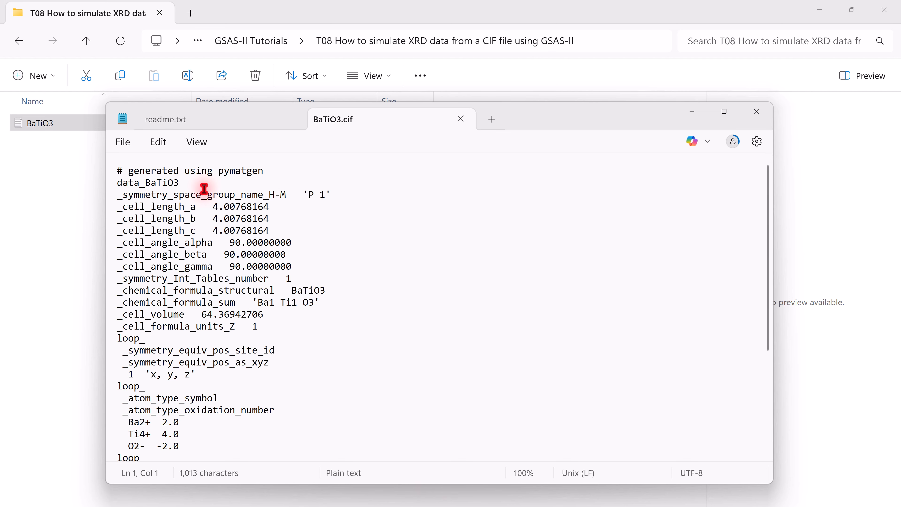
- Examine the CIF file down to its atom site list, close it and deselect the file
key("ctrl+End")
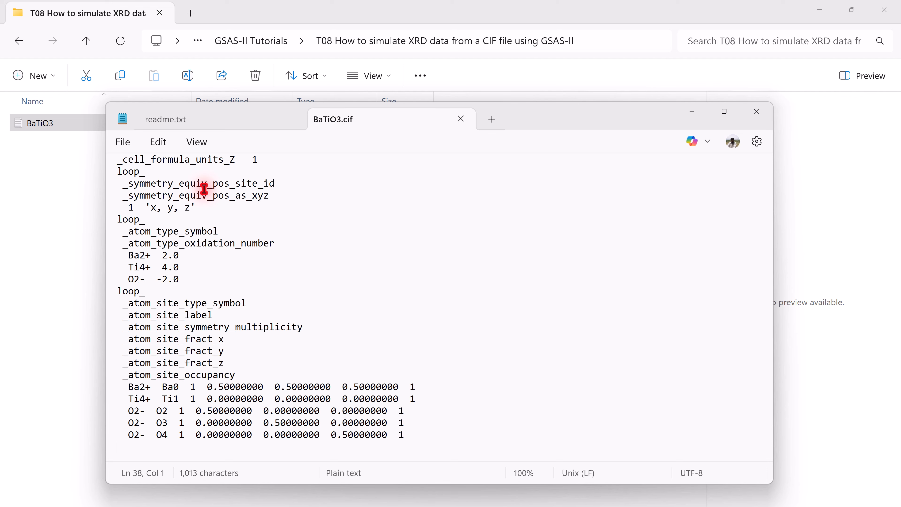
left_click(755, 112)
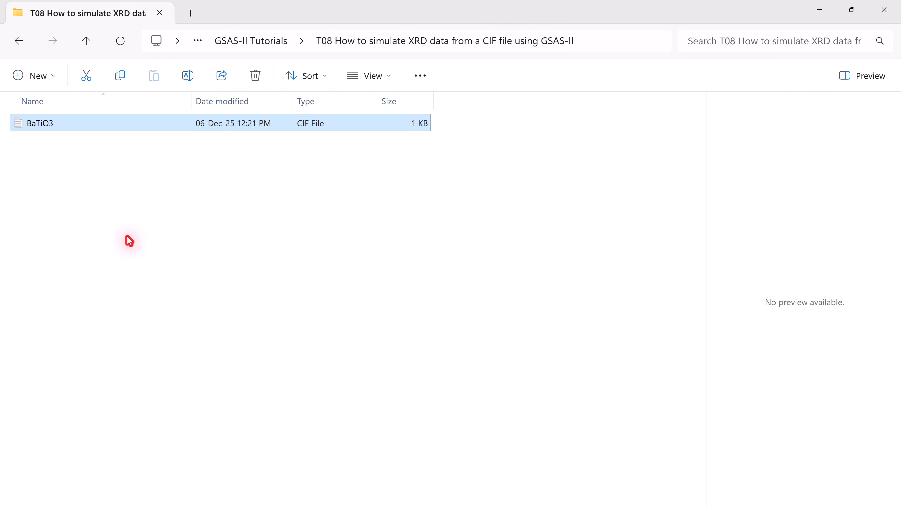
left_click(129, 241)
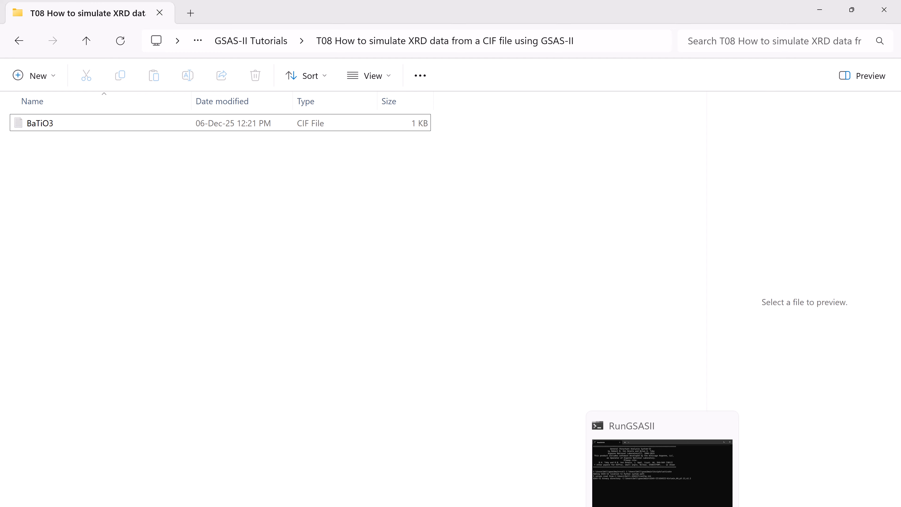
- Switch to GSAS-II and arrange its project window beside the plot window
left_click(661, 506)
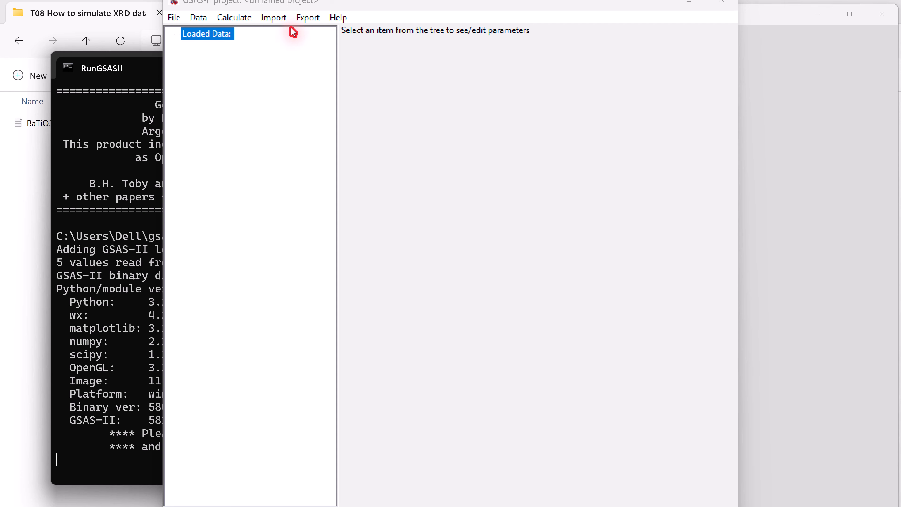
left_click_drag(334, 11, 179, 23)
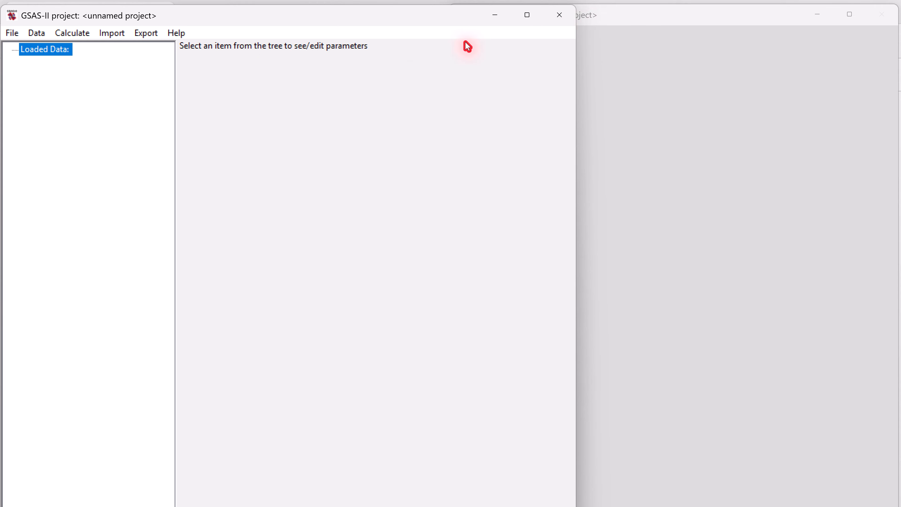
left_click(624, 24)
left_click(161, 30)
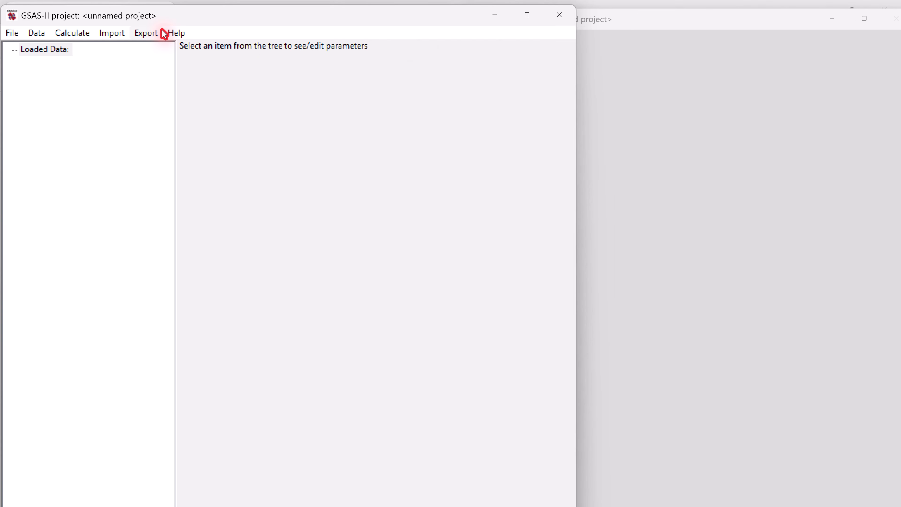
- Import the phase from BaTiO3.cif as a CIF file and accept the phase name Ba1 Ti1 O3
left_click(112, 34)
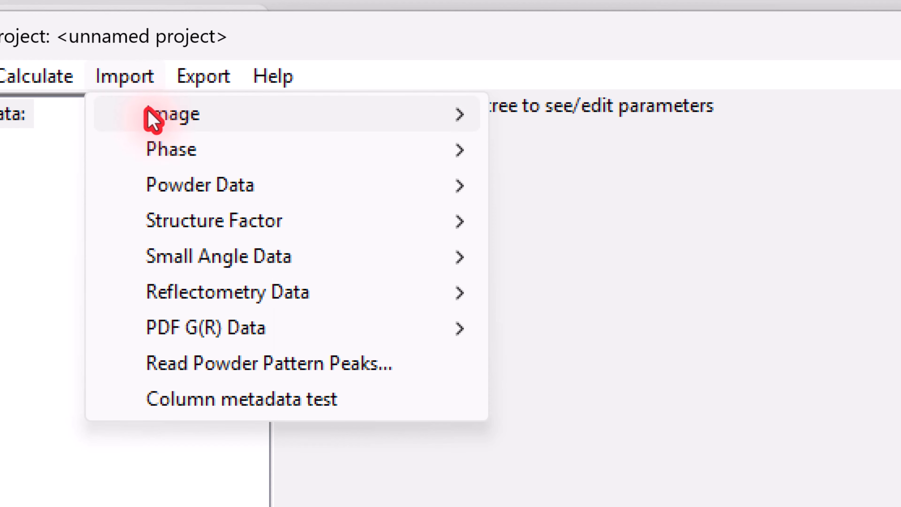
mouse_move(410, 148)
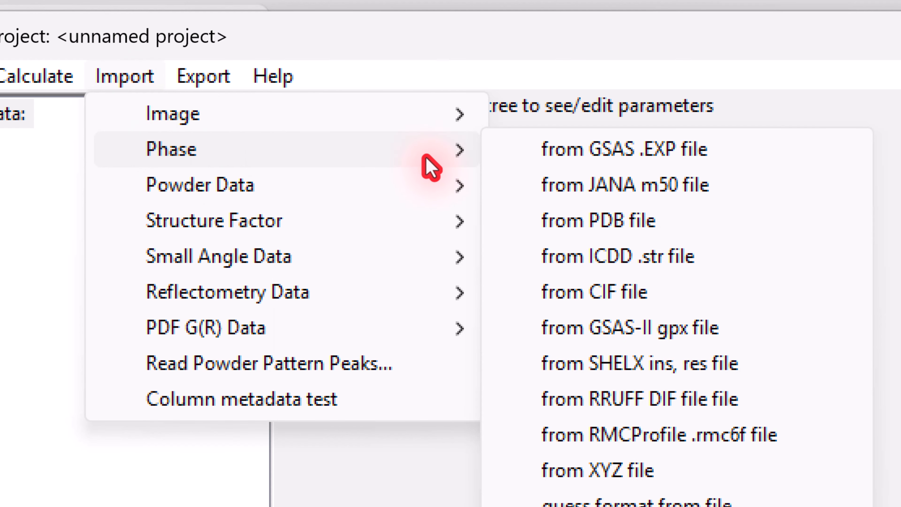
left_click(556, 298)
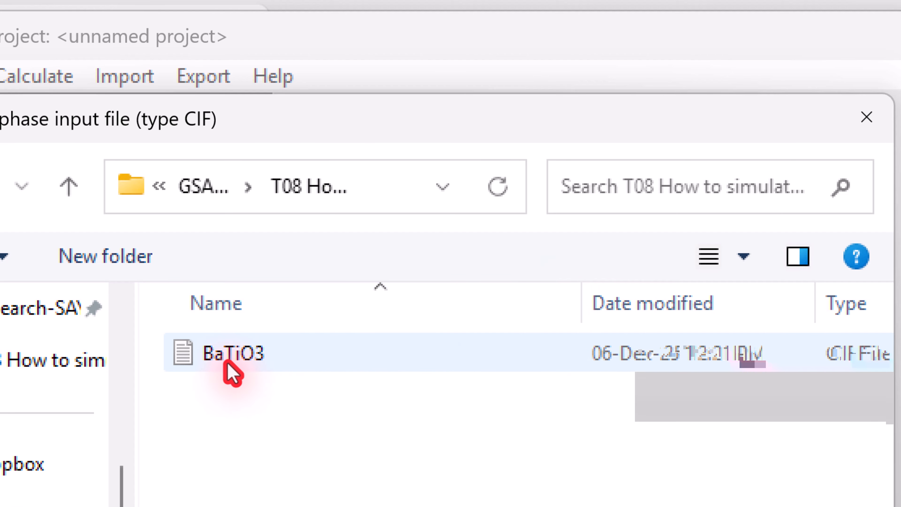
double_click(230, 355)
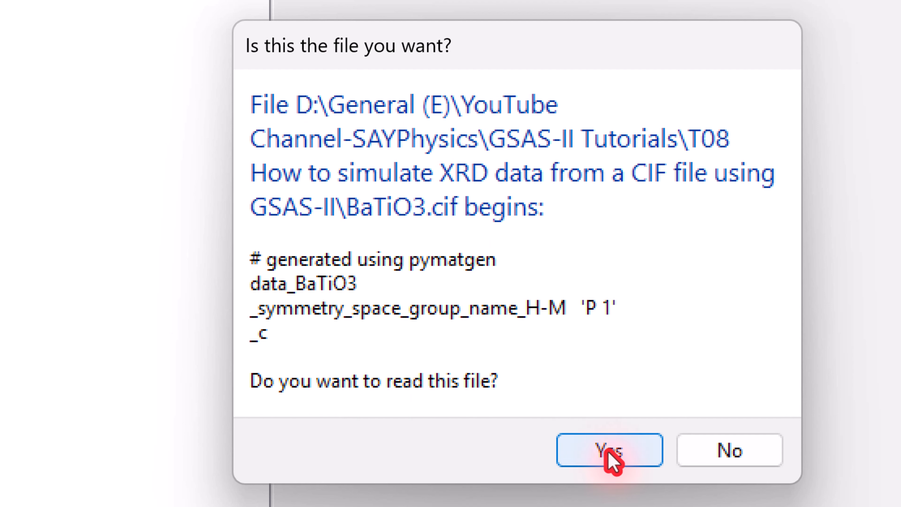
left_click(610, 458)
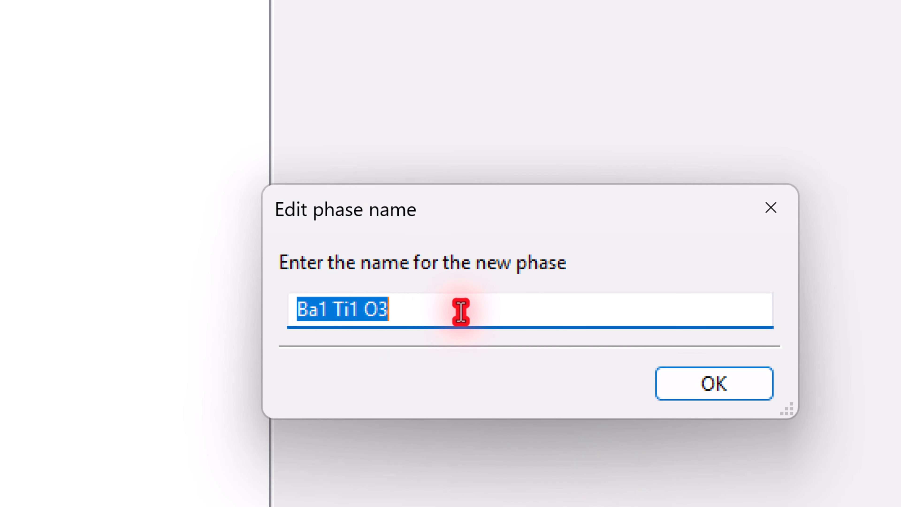
left_click(690, 381)
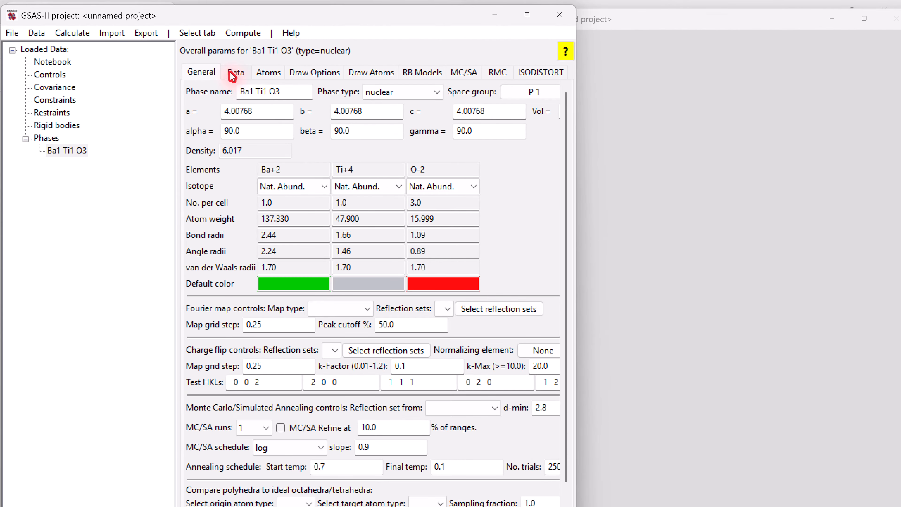
- Review the atom parameters list of the Ba1 Ti1 O3 phase and return to its general parameters
left_click(233, 74)
left_click(262, 74)
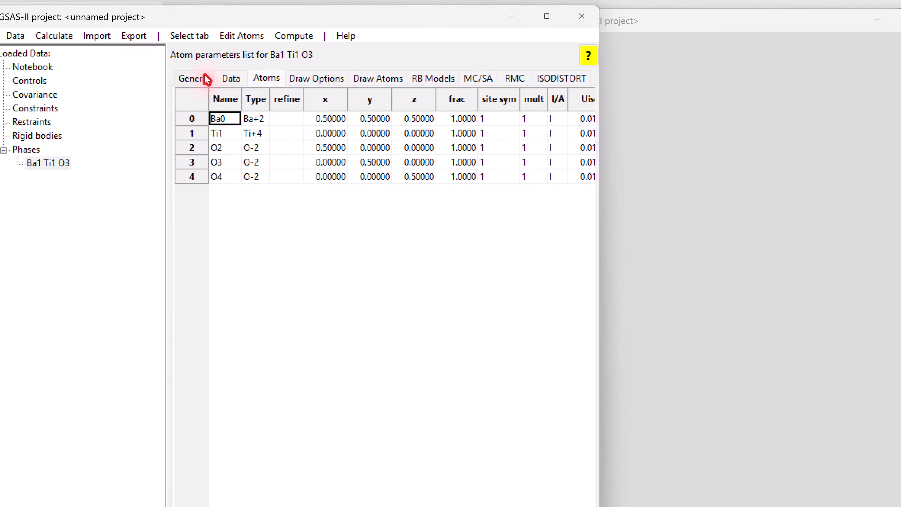
left_click(206, 79)
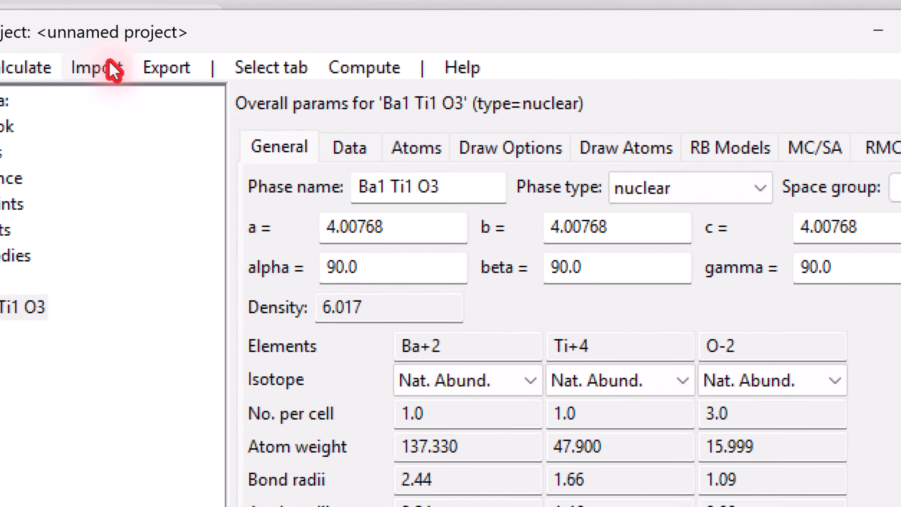
- Simulate a powder dataset with the default CuKa lab parameters, from 10 to 80 degrees with a 0.01 step size
left_click(112, 32)
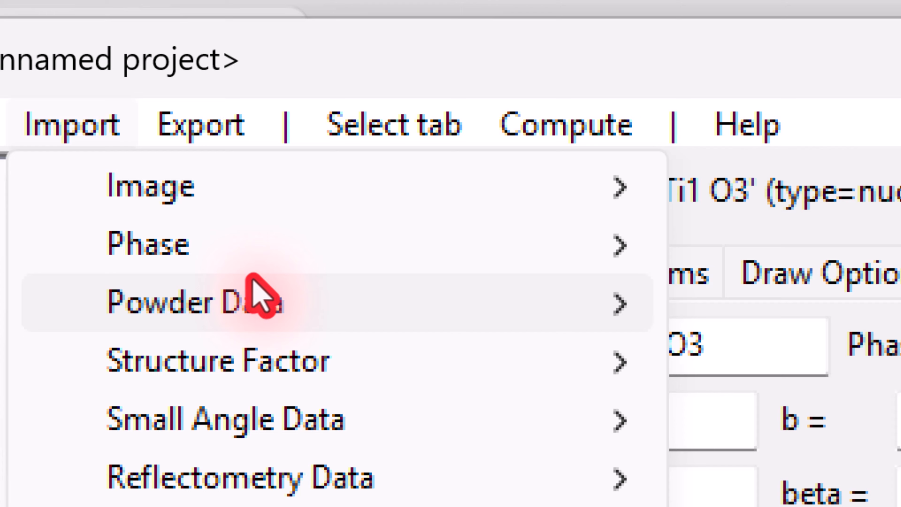
mouse_move(280, 301)
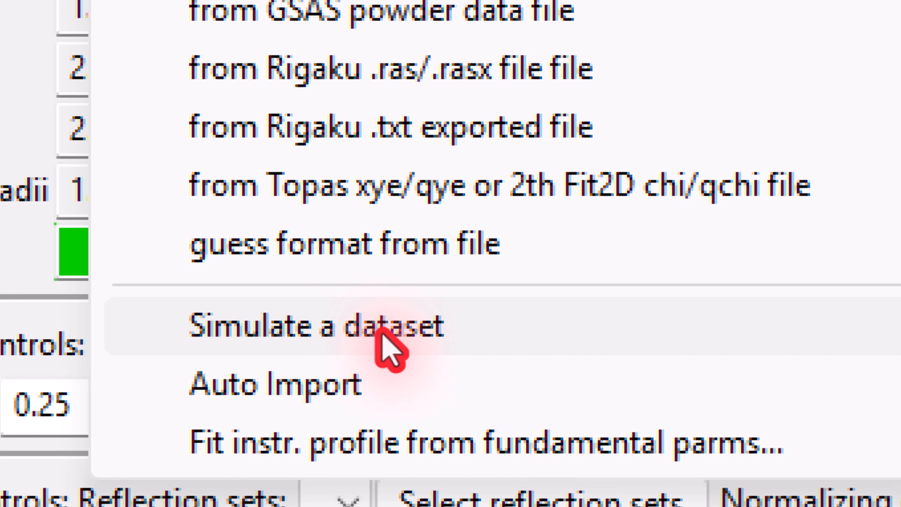
left_click(383, 337)
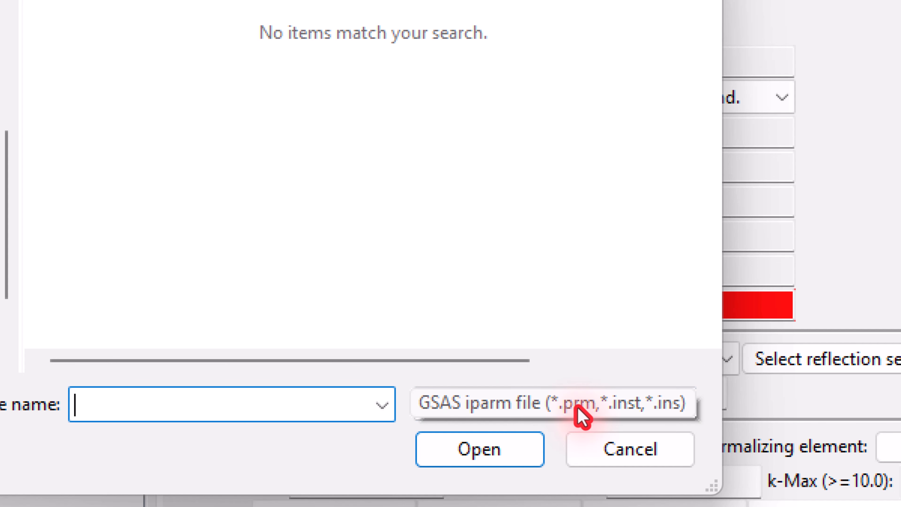
left_click(618, 462)
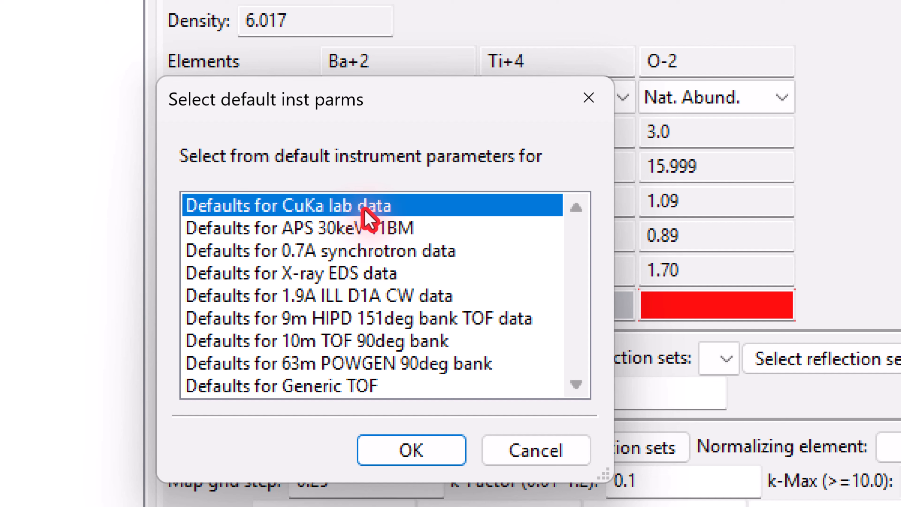
left_click(380, 447)
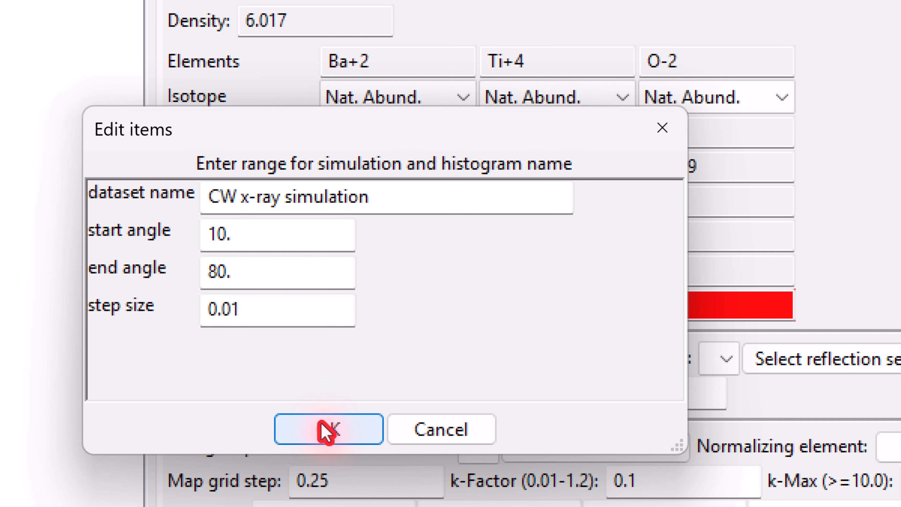
left_click(326, 431)
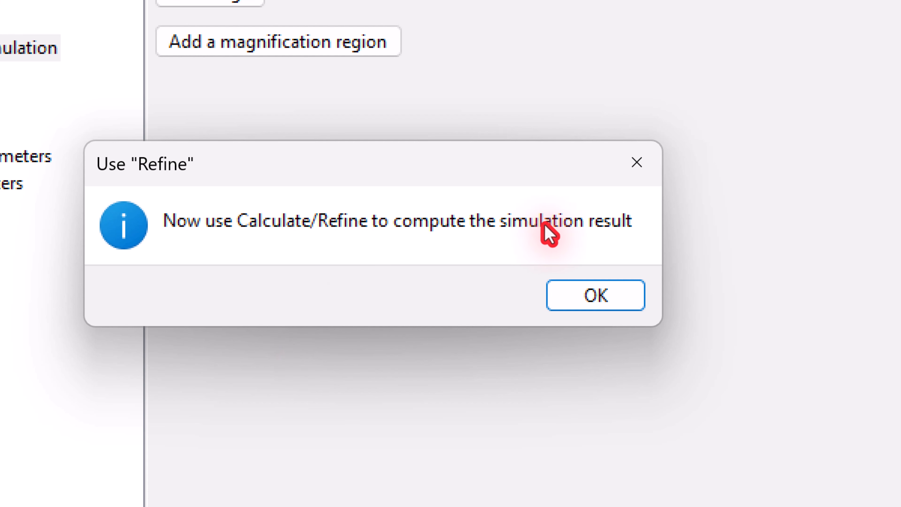
left_click(610, 294)
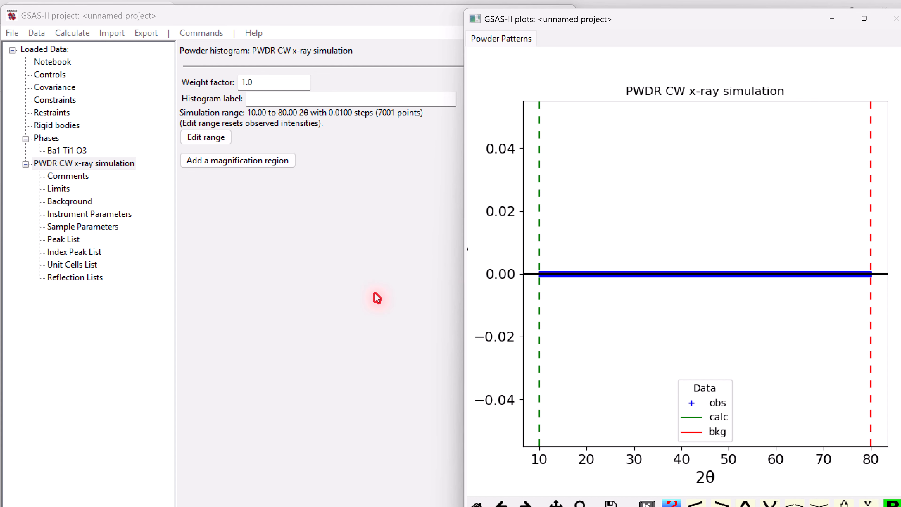
- Review the comments, limits and background settings of the simulated dataset and return to its main histogram entry
left_click(63, 180)
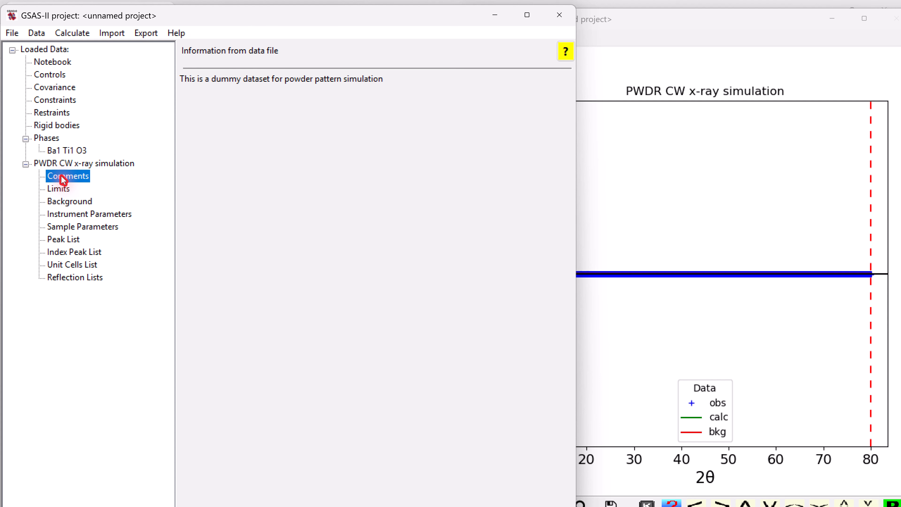
left_click(57, 190)
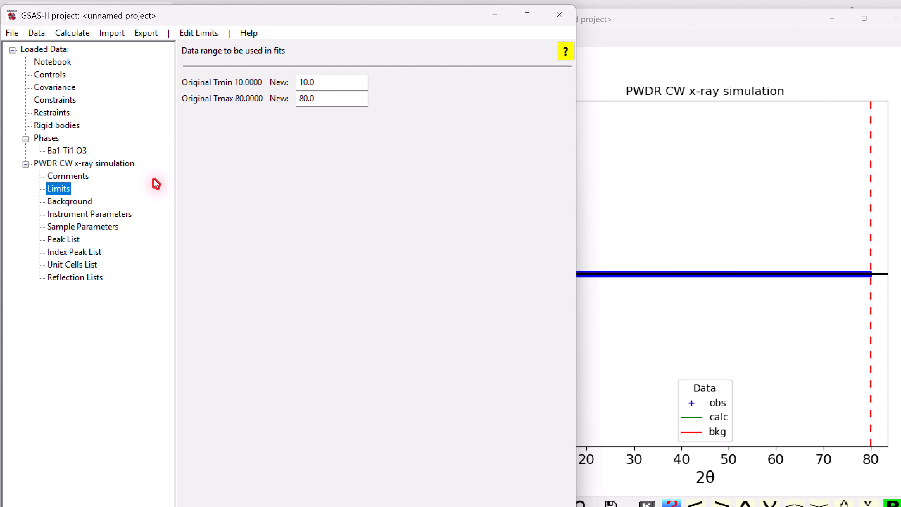
left_click(85, 203)
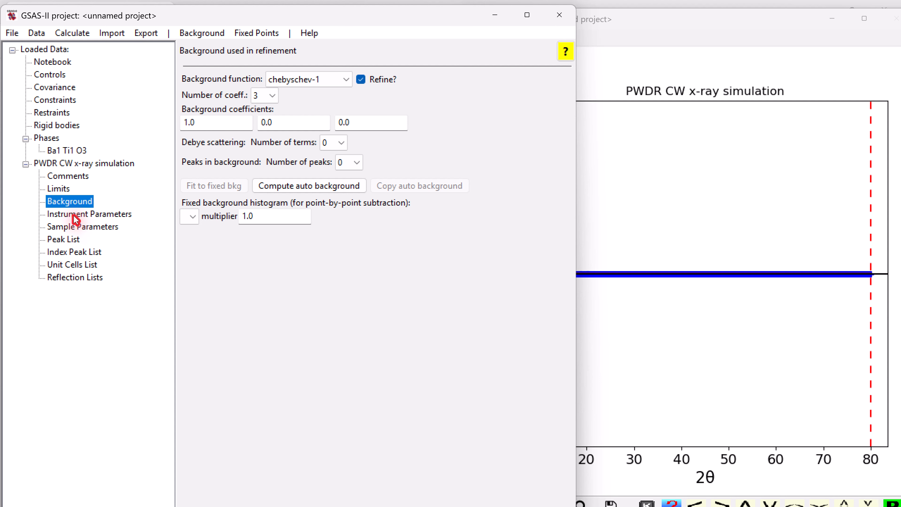
left_click(72, 163)
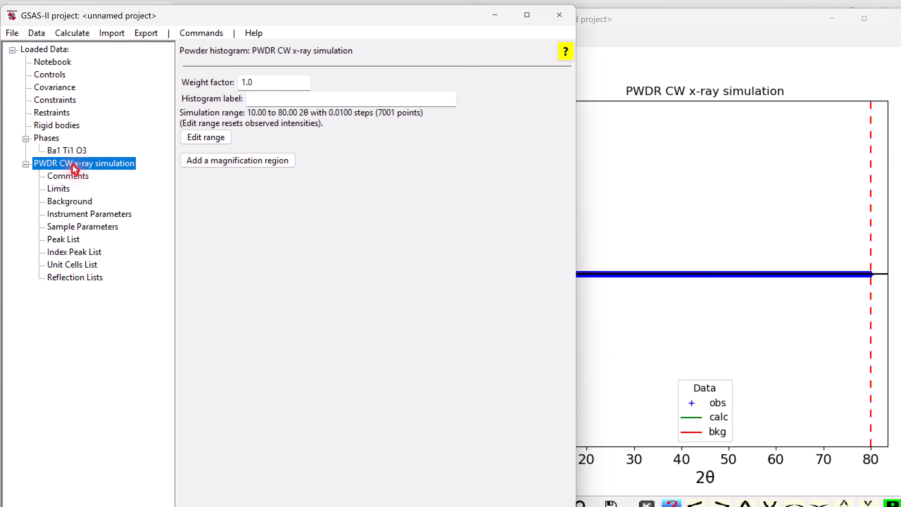
- Run Refine to compute the simulation, saving the project as CIF to XRD, and load the new result
left_click(71, 33)
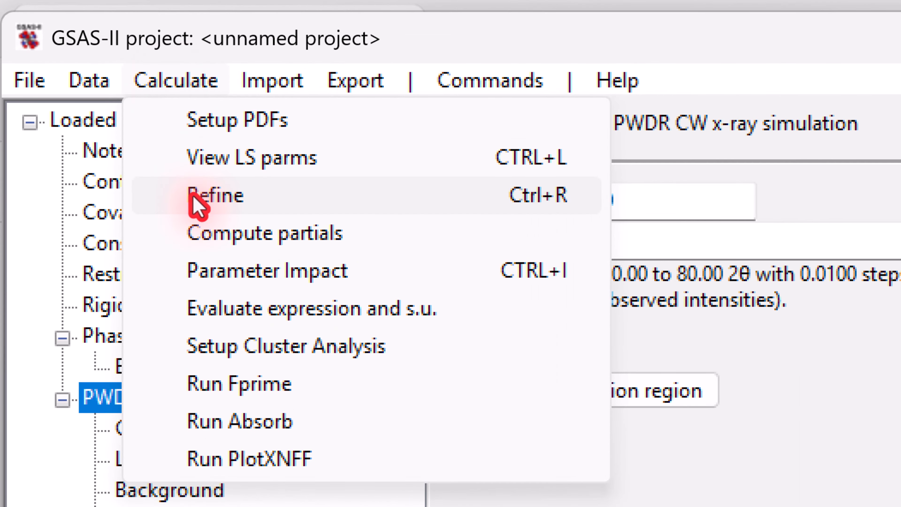
left_click(197, 202)
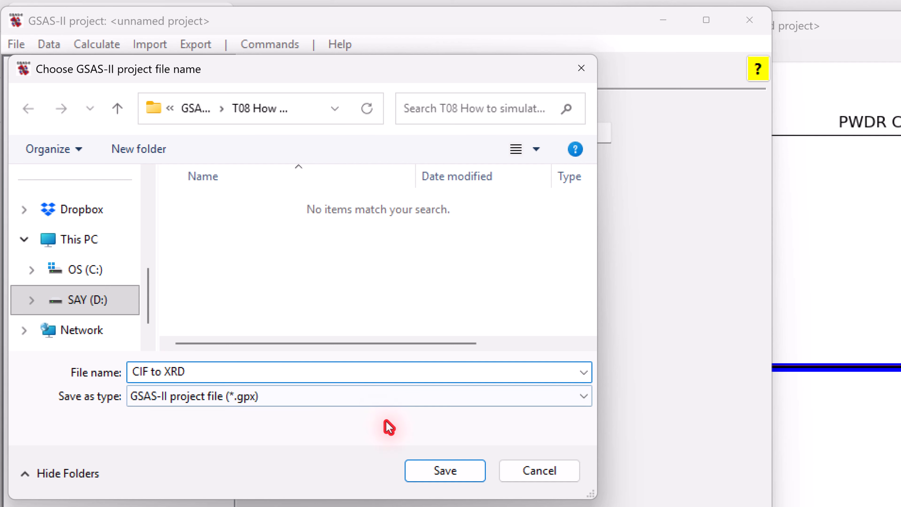
left_click(435, 475)
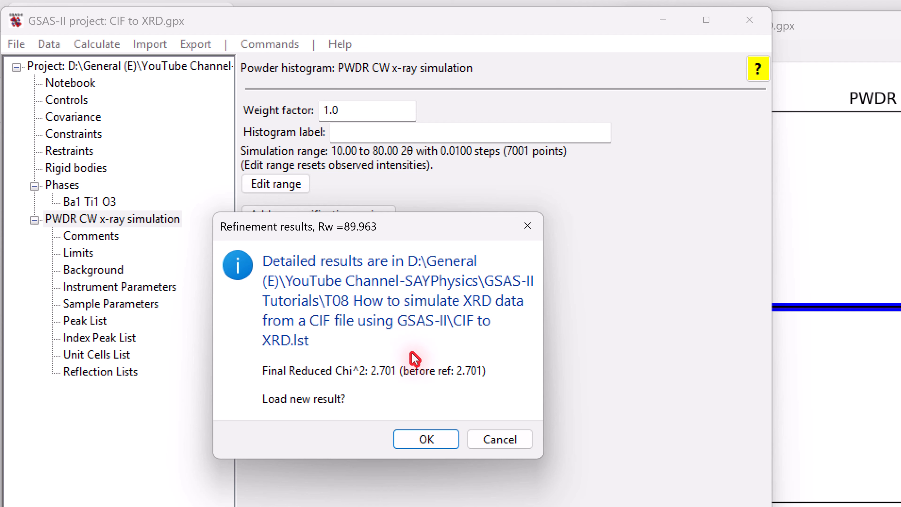
left_click(426, 440)
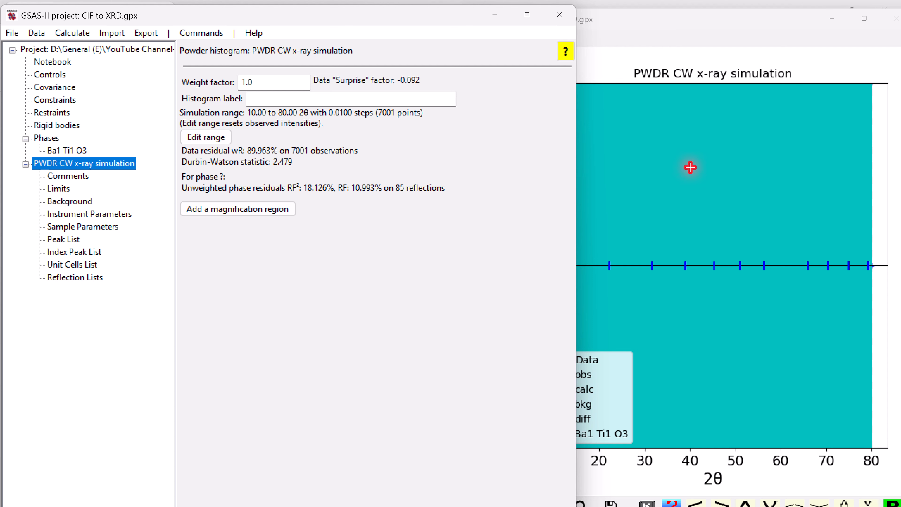
- Redraw the simulated pattern from the dataset's background entry and move the plot window up until its toolbar is visible
left_click(684, 73)
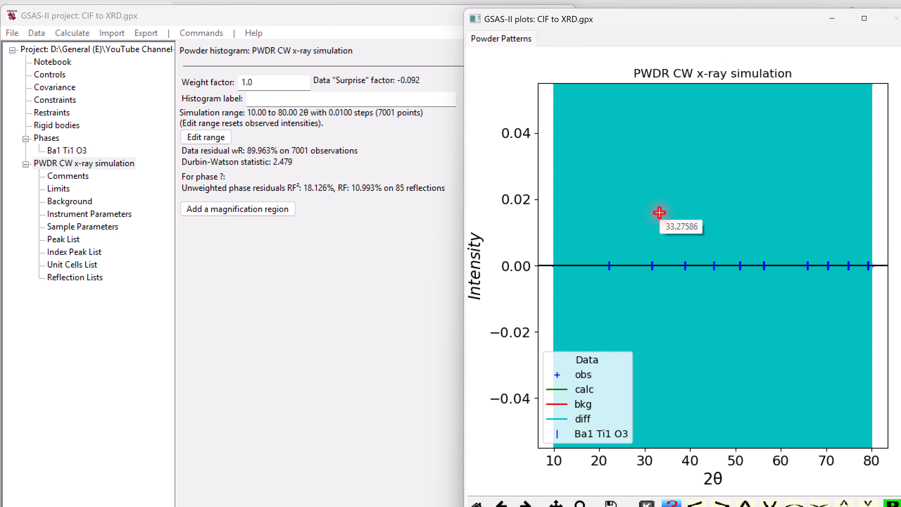
left_click(61, 204)
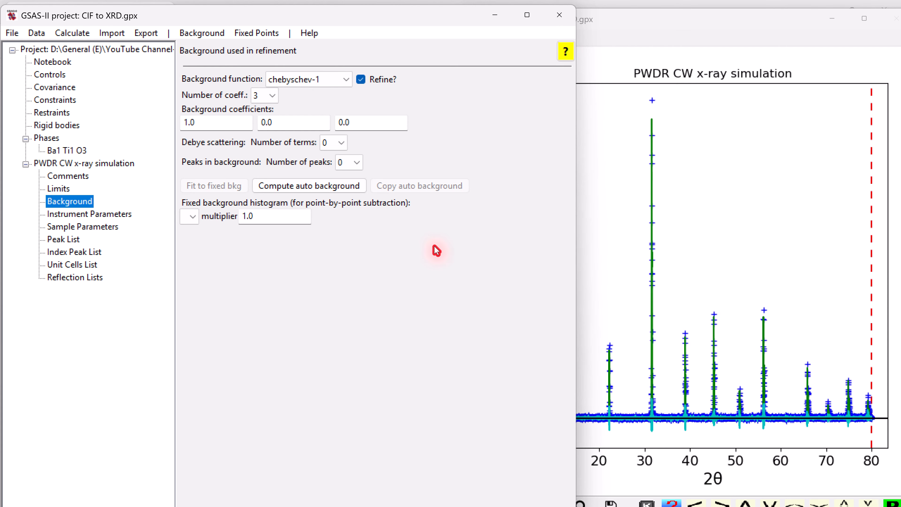
left_click(751, 112)
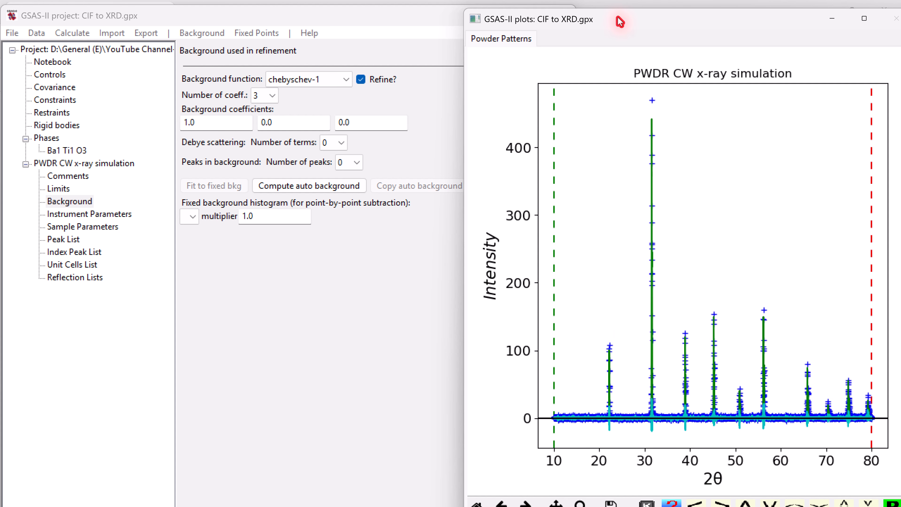
left_click_drag(620, 20, 616, 12)
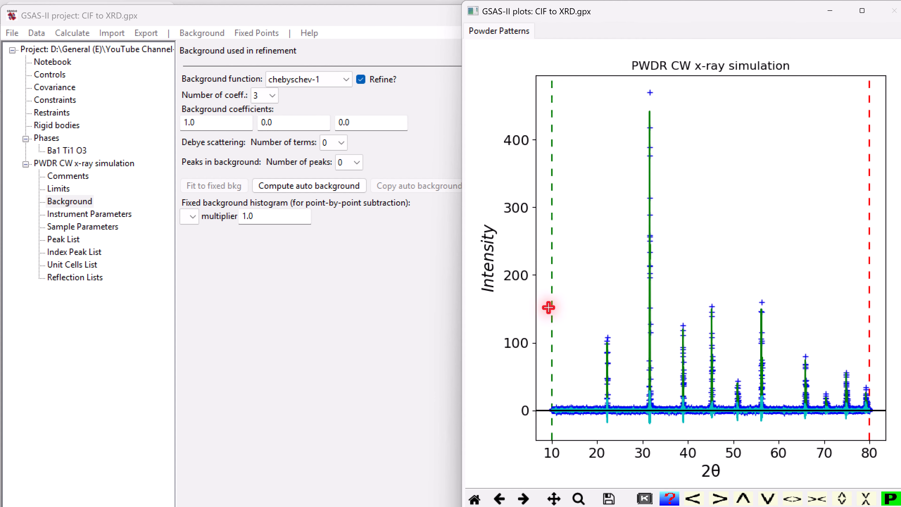
- Examine the first diffraction peak near 22 degrees at close range and restore the full pattern view
left_click(578, 497)
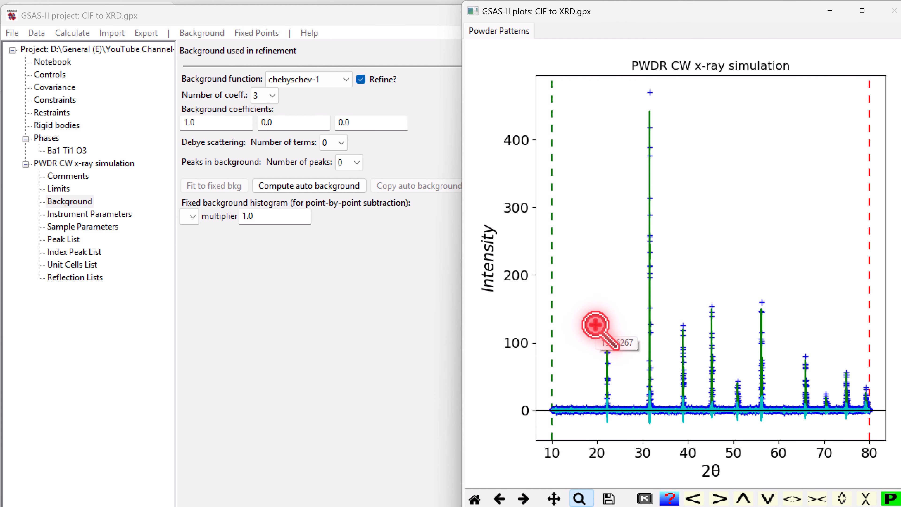
left_click_drag(595, 324, 617, 417)
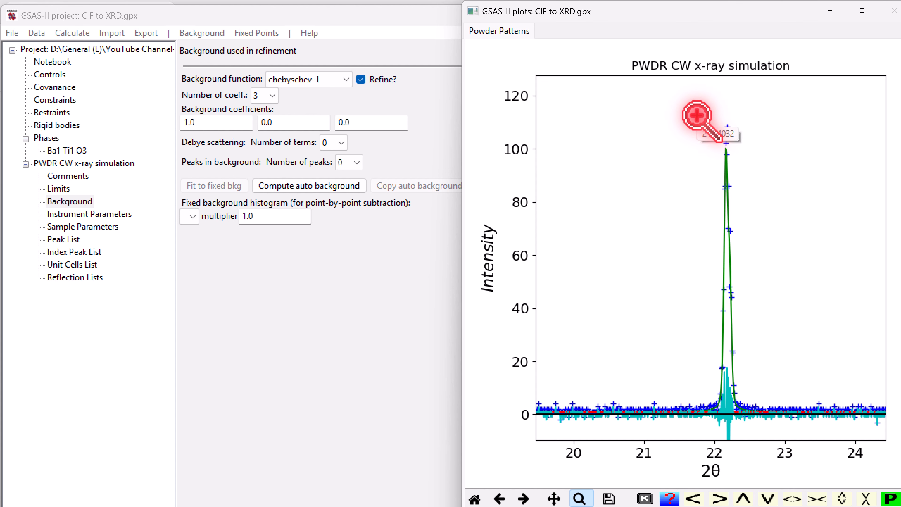
left_click_drag(697, 115, 749, 432)
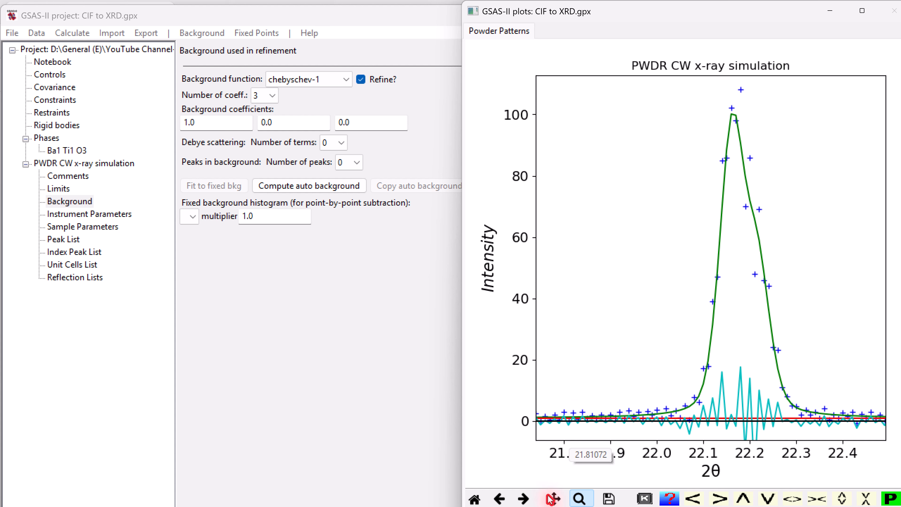
left_click(474, 498)
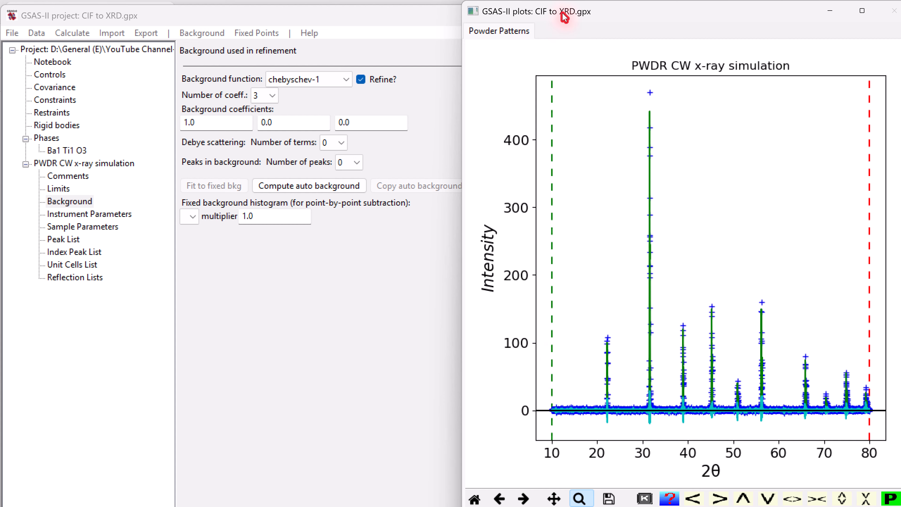
- Export the powder data of the simulated histogram as a text file named CIF to XRD
left_click(87, 163)
left_click(145, 33)
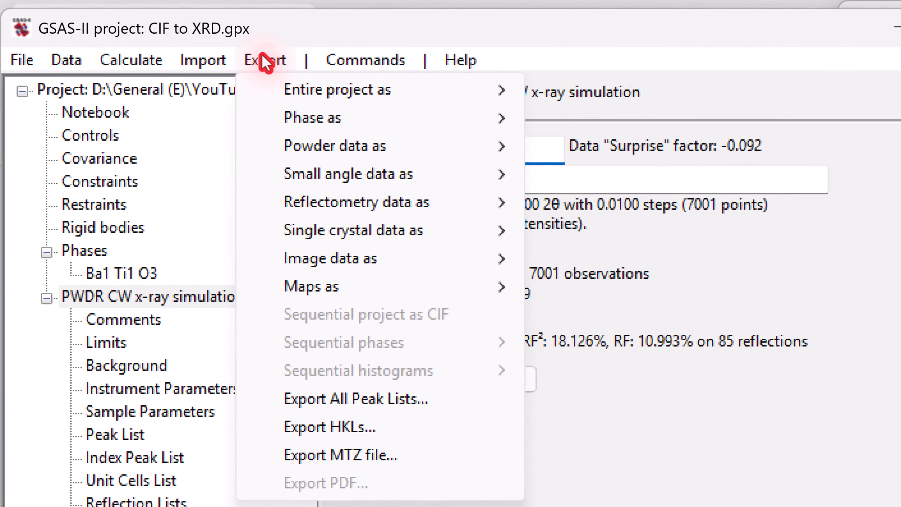
mouse_move(375, 161)
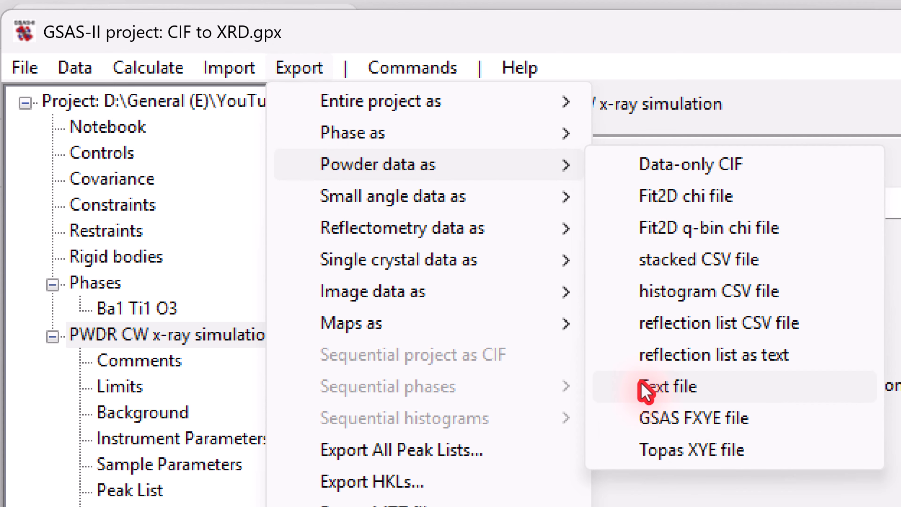
left_click(663, 393)
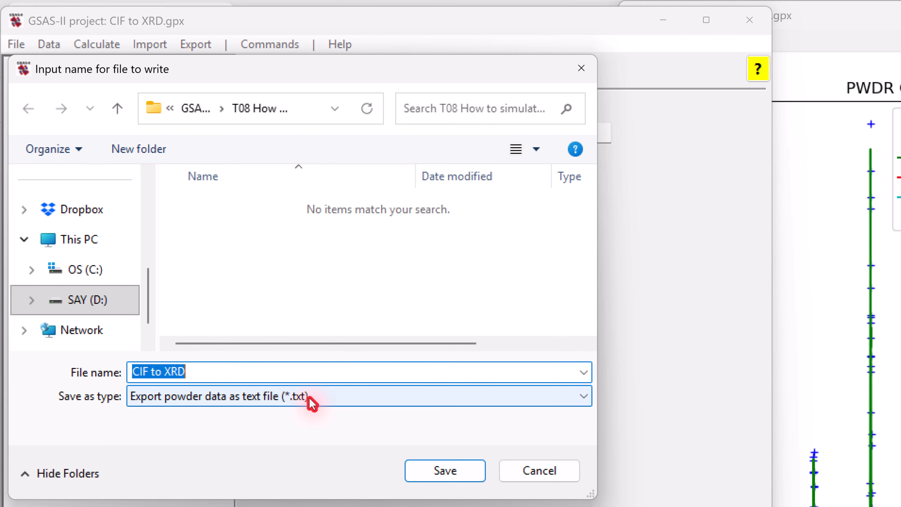
left_click(459, 473)
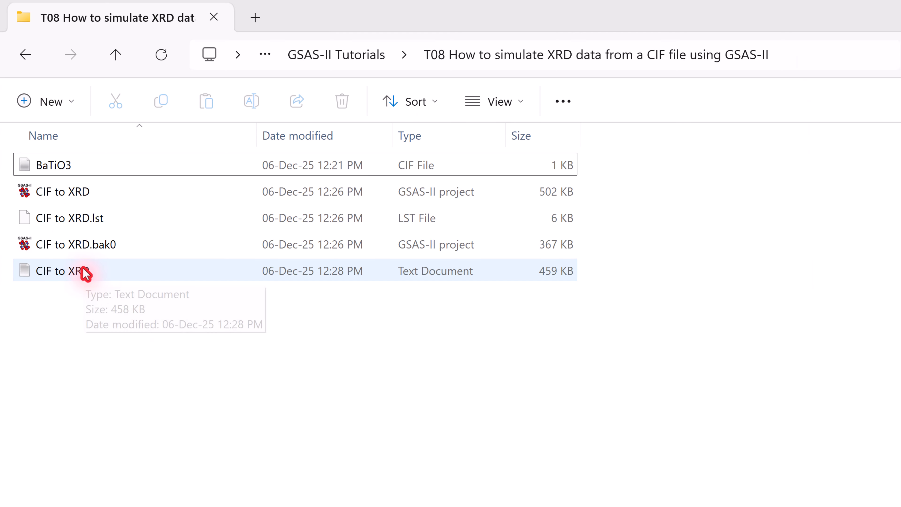
- Open the exported CIF to XRD text file to check its columns, and place the OriginPro window beside the file list
double_click(68, 274)
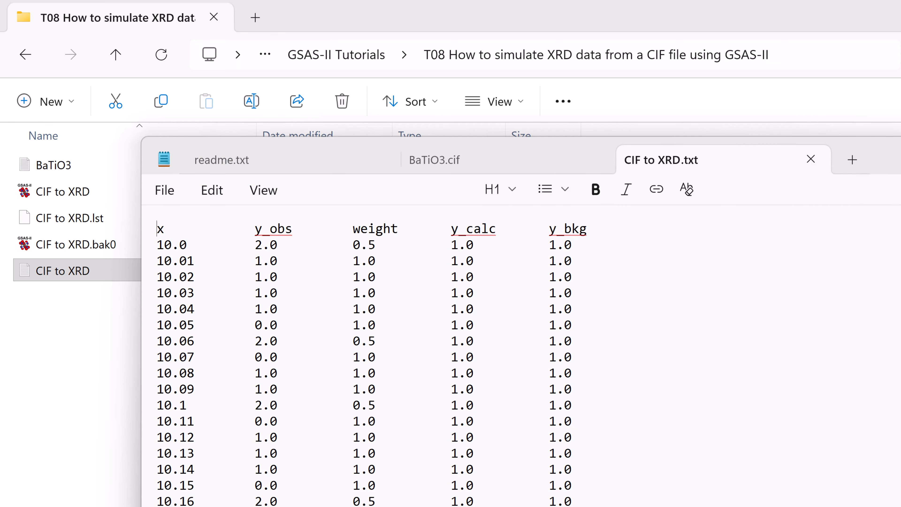
key("super+Up")
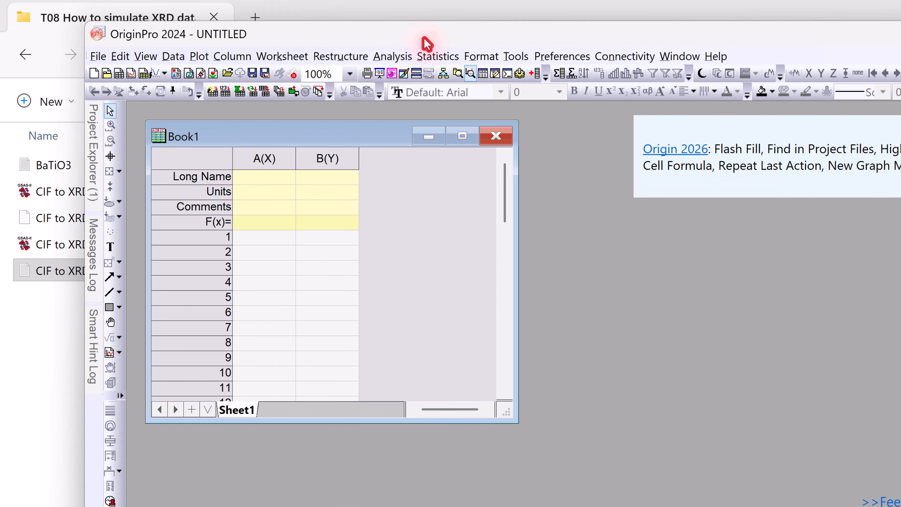
left_click_drag(426, 44, 541, 67)
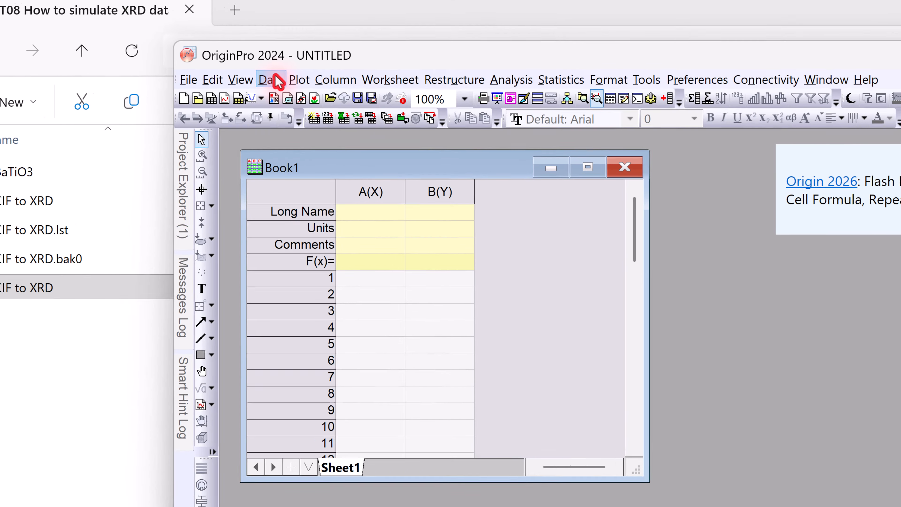
left_click(273, 80)
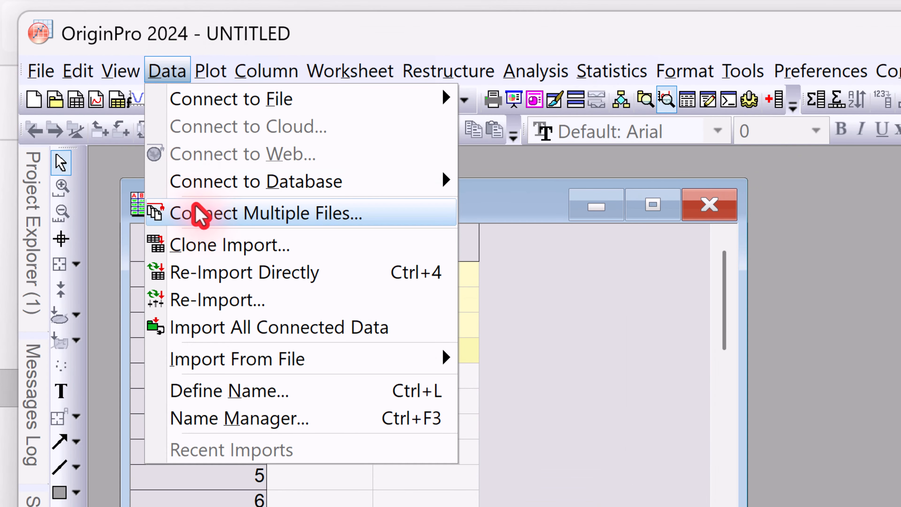
mouse_move(264, 366)
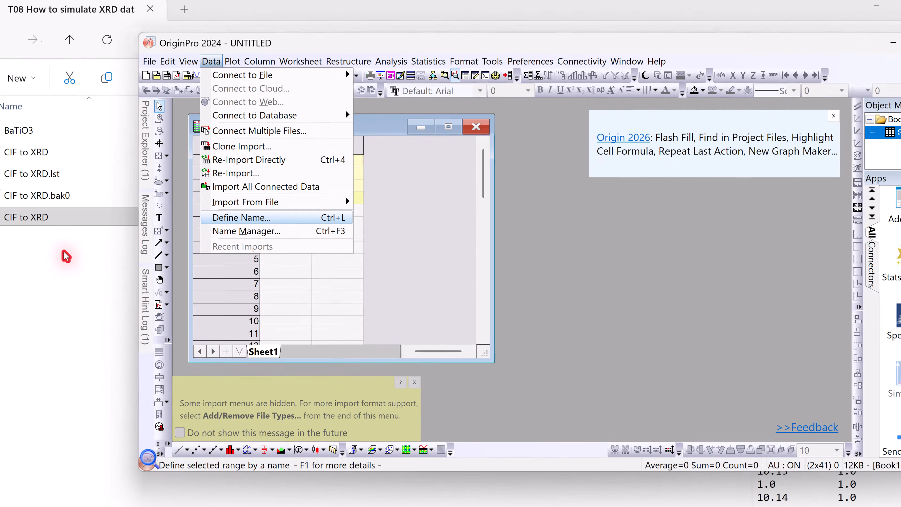
left_click(81, 234)
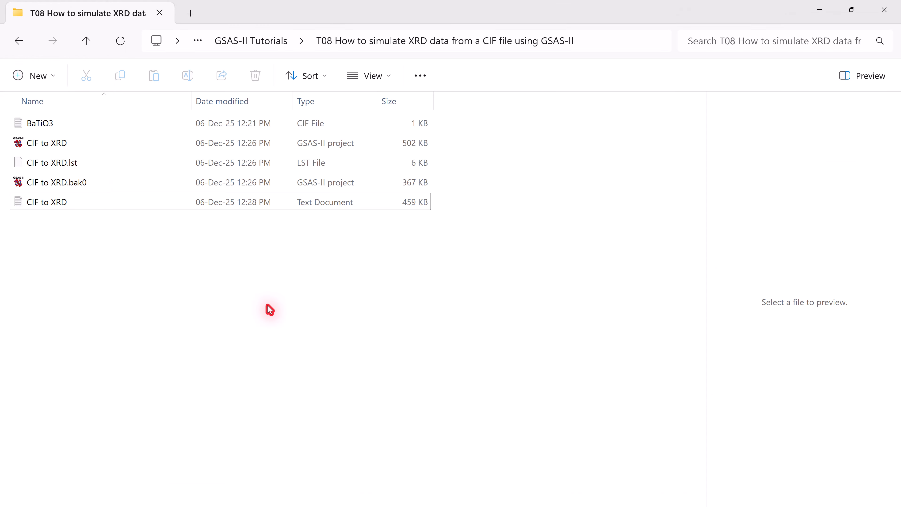
left_click(229, 506)
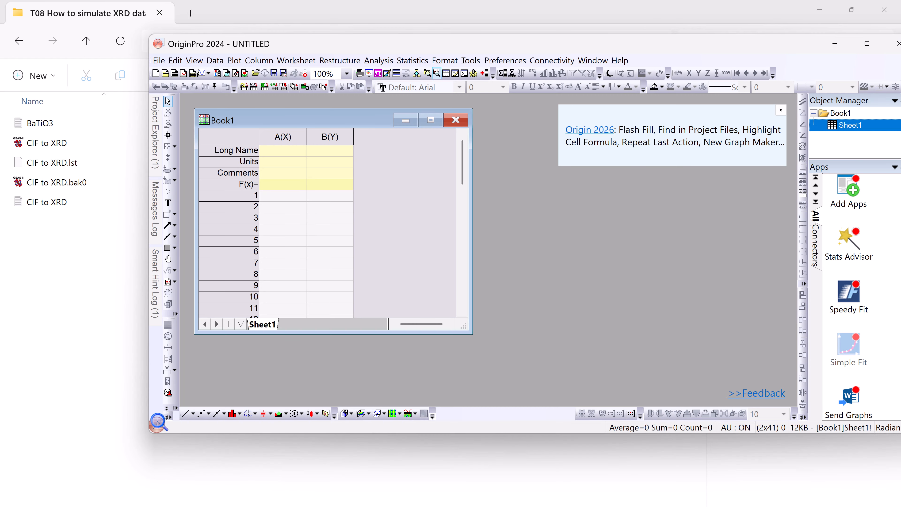
- Import the CIF to XRD text file from the folder into the Book1 worksheet and disable future protected-data messages
left_click_drag(56, 202, 285, 196)
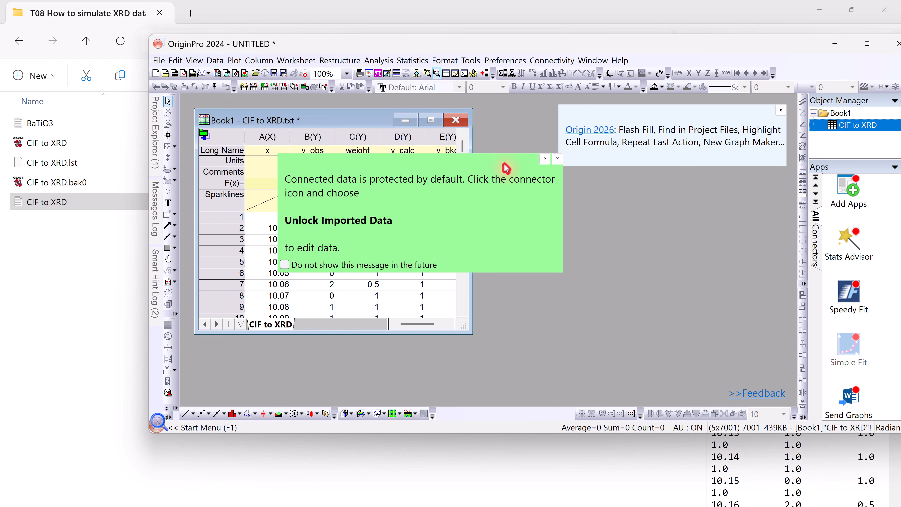
left_click(286, 264)
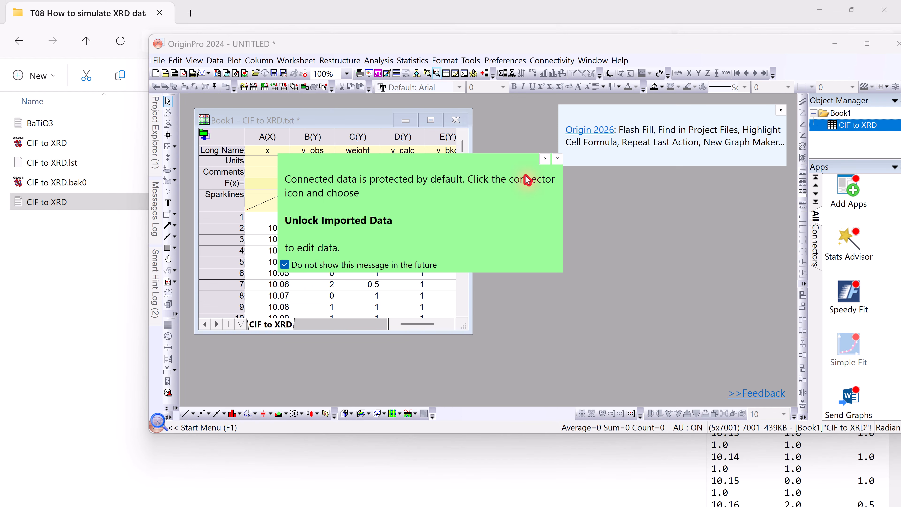
- Plot the y_obs column against x from the imported worksheet as a line graph and maximize the OriginPro window
left_click(557, 159)
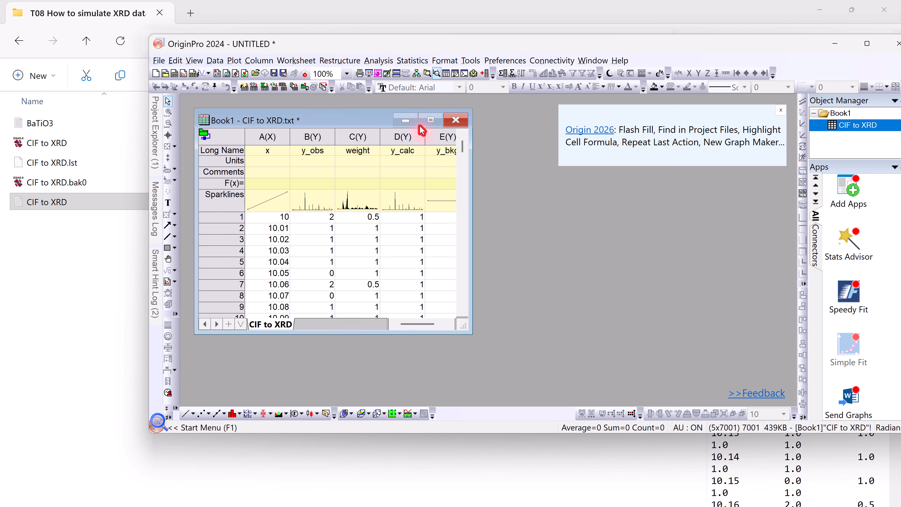
left_click(431, 121)
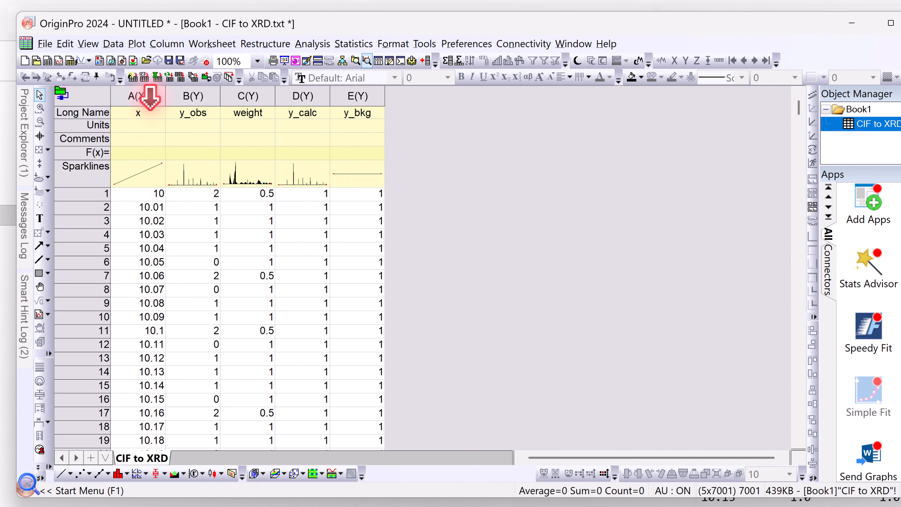
left_click(258, 103)
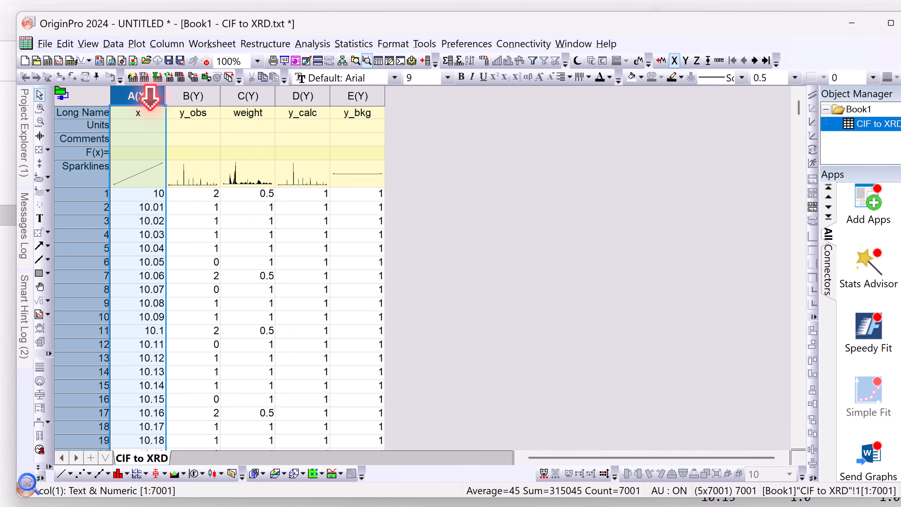
left_click_drag(149, 96, 195, 91)
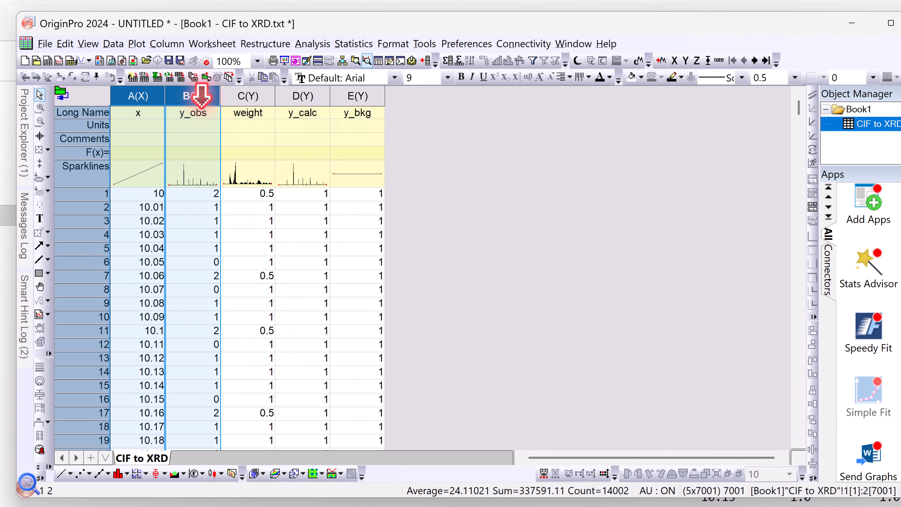
left_click(62, 475)
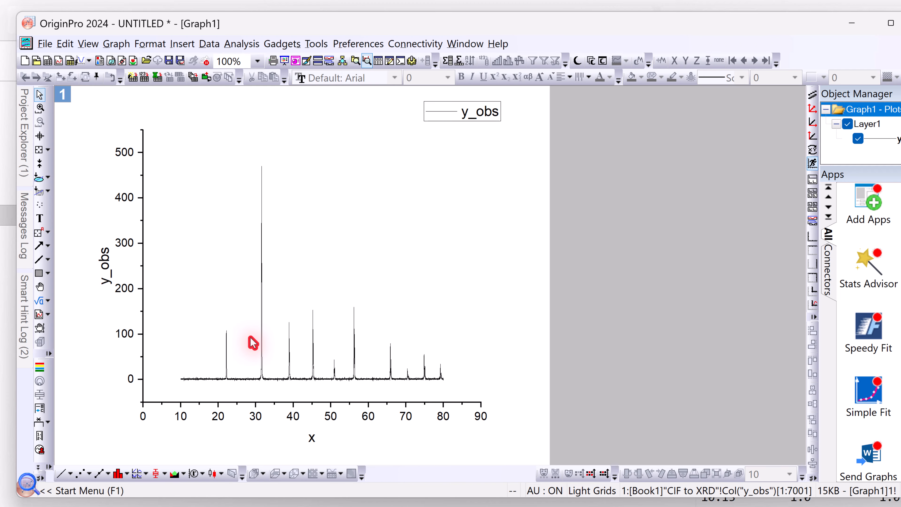
left_click(891, 27)
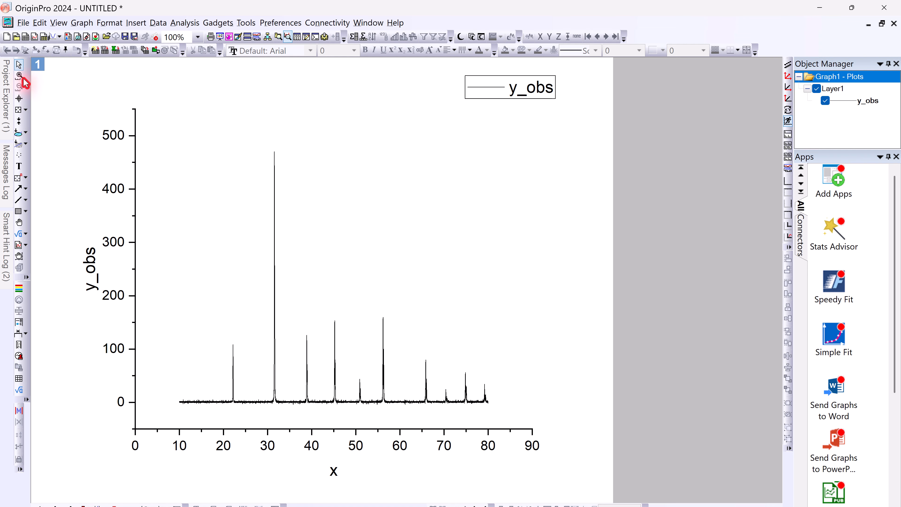
- Examine the y_obs peak near 22.2 at close range and restore the graph's full axis range
left_click(19, 75)
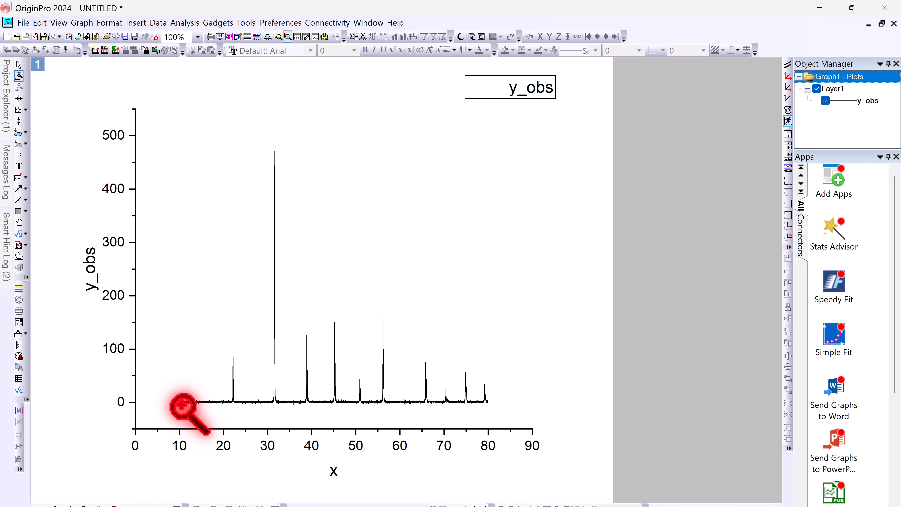
left_click_drag(181, 405, 491, 141)
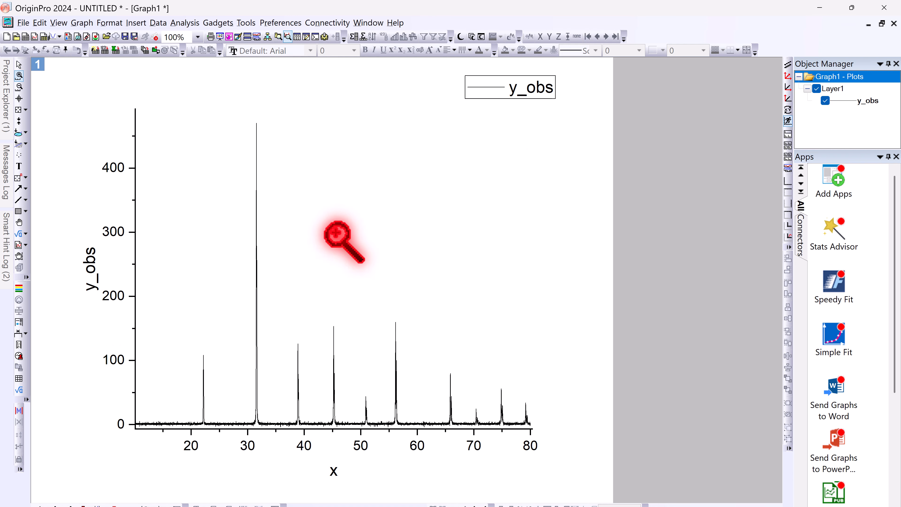
left_click_drag(184, 347, 220, 430)
left_click_drag(333, 128, 373, 416)
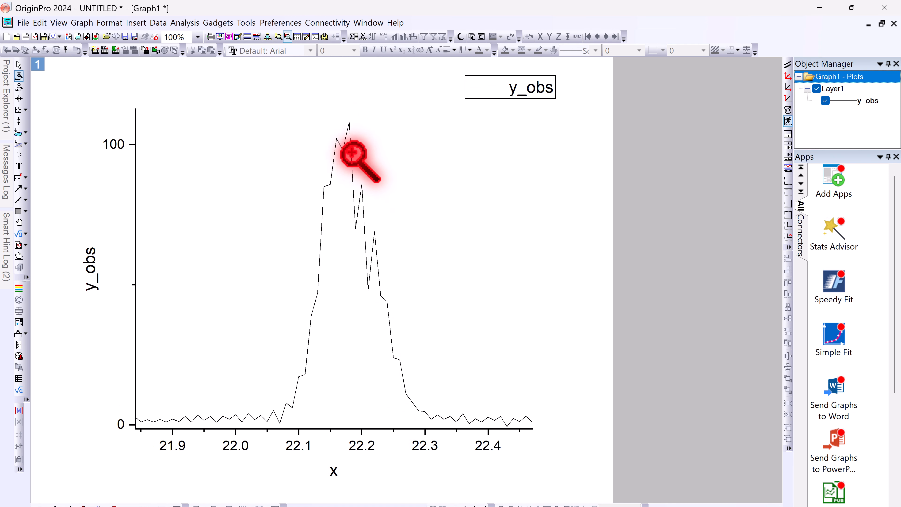
left_click(22, 87)
left_click(22, 87)
left_click(21, 87)
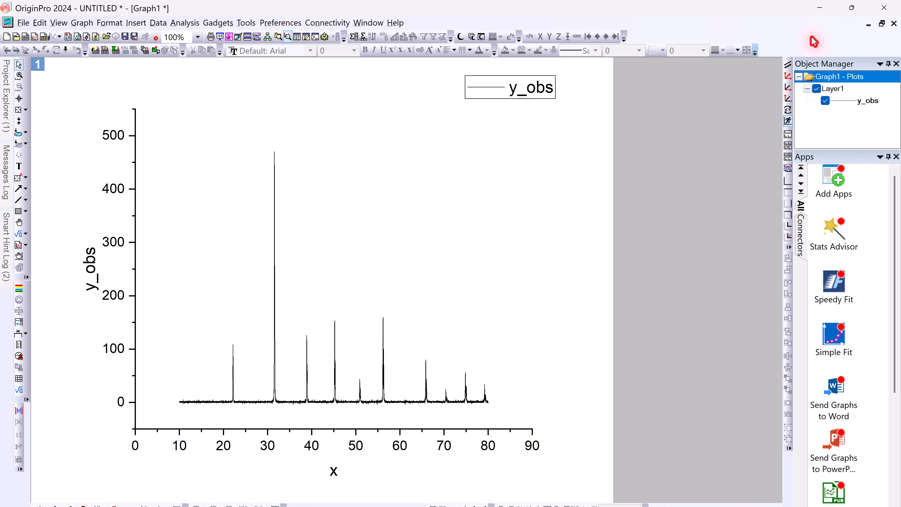
- Plot y_obs and y_calc together against x in a new line graph and zoom it to the 10 to 80 x range
left_click(881, 24)
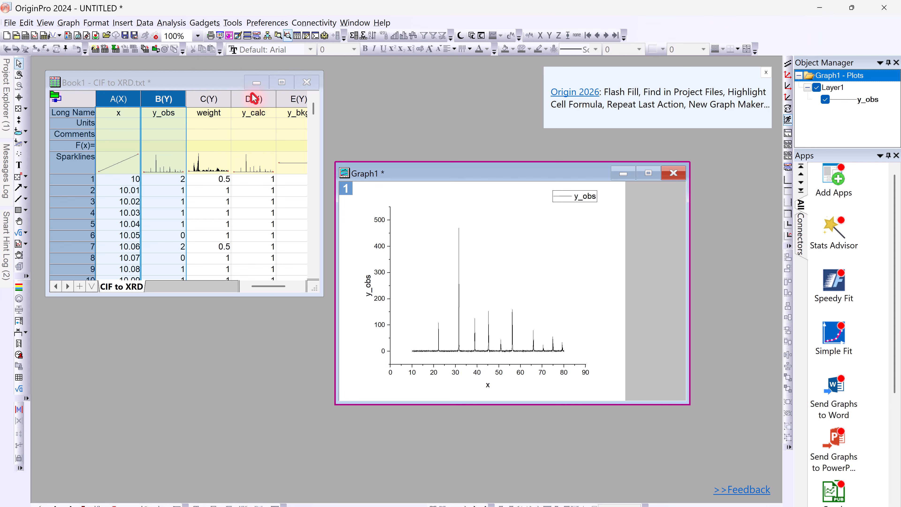
left_click(254, 98)
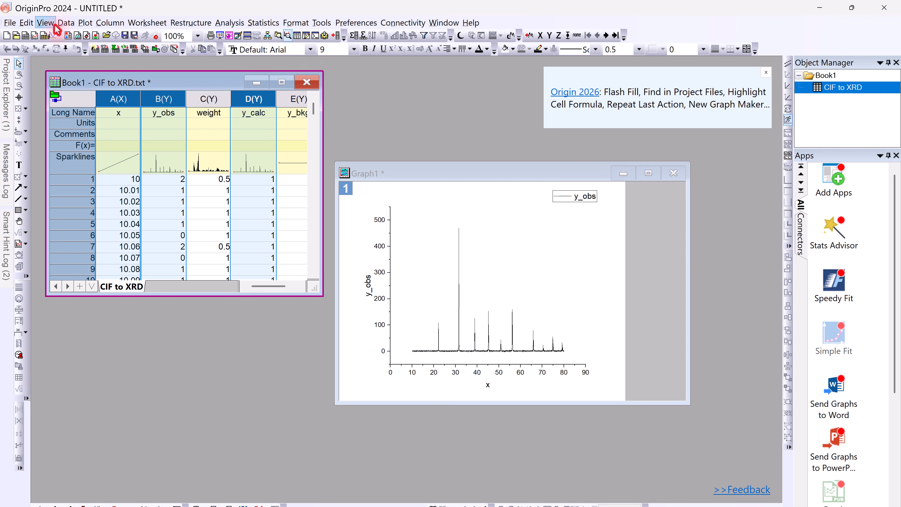
left_click(85, 24)
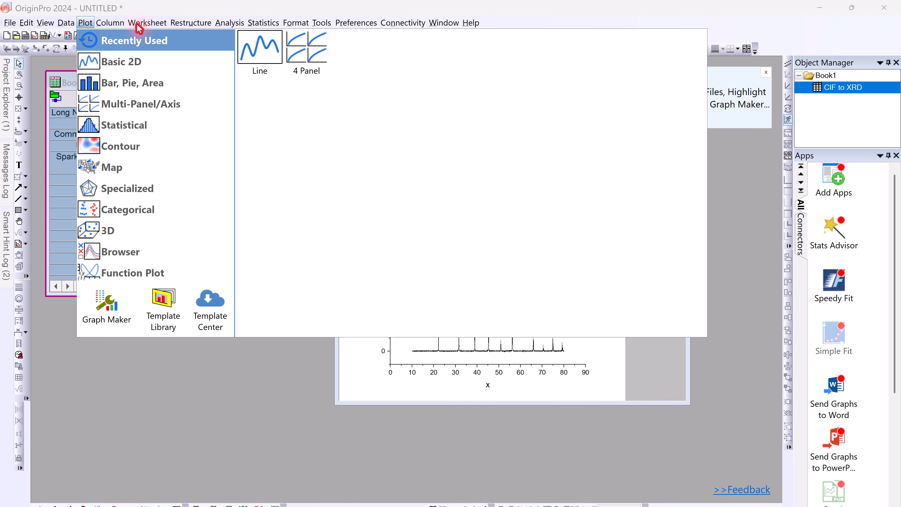
left_click(259, 48)
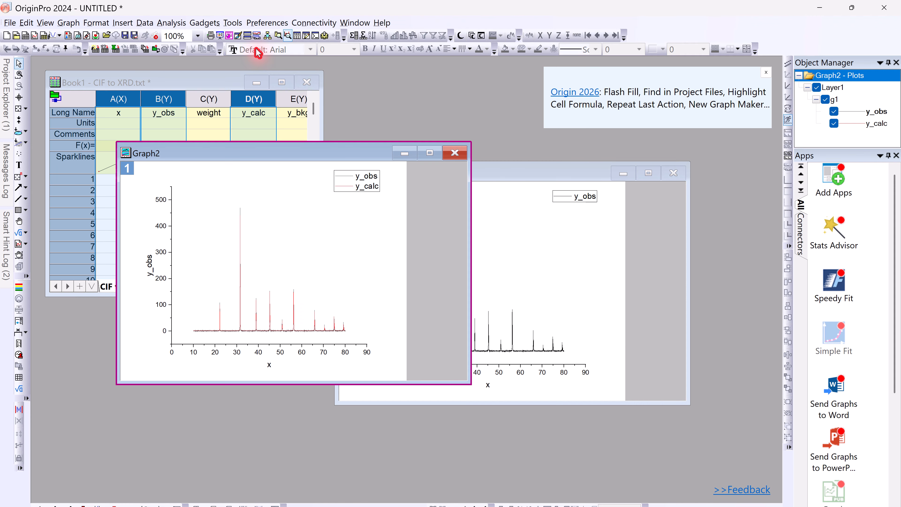
left_click(431, 154)
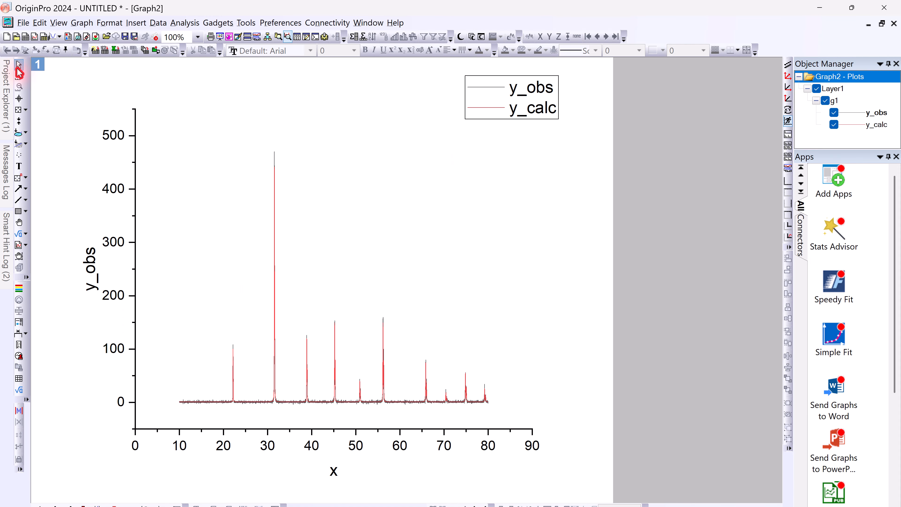
left_click(20, 76)
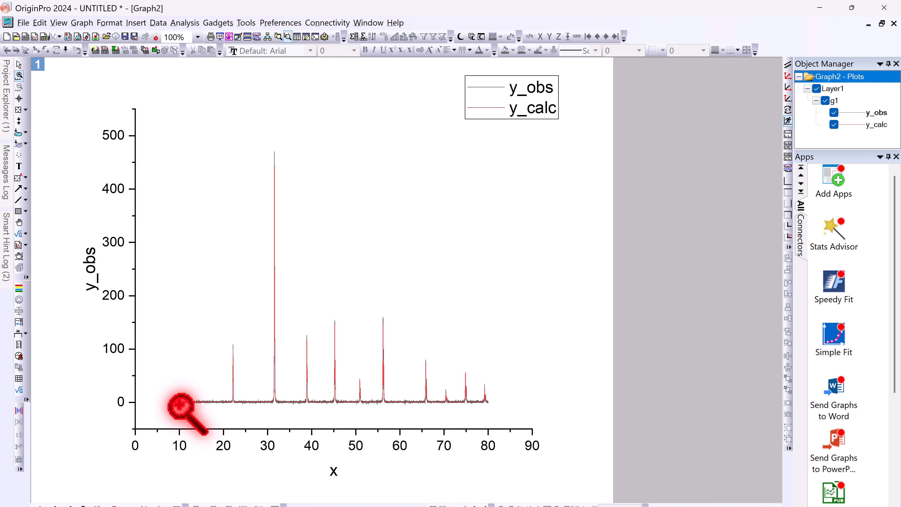
left_click_drag(179, 404, 490, 150)
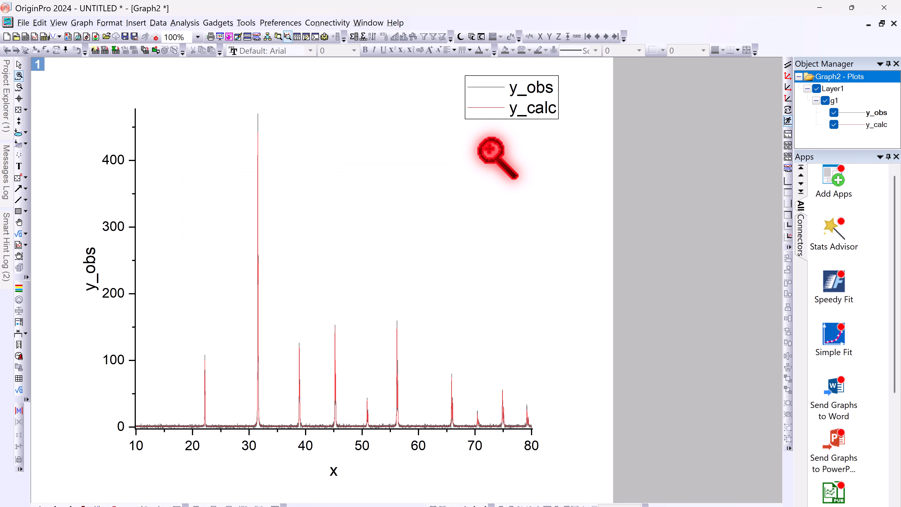
- Compare the y_obs and y_calc curves at close range on the tallest peak near 31.5 and restore the 10 to 80 view
left_click_drag(248, 109, 267, 432)
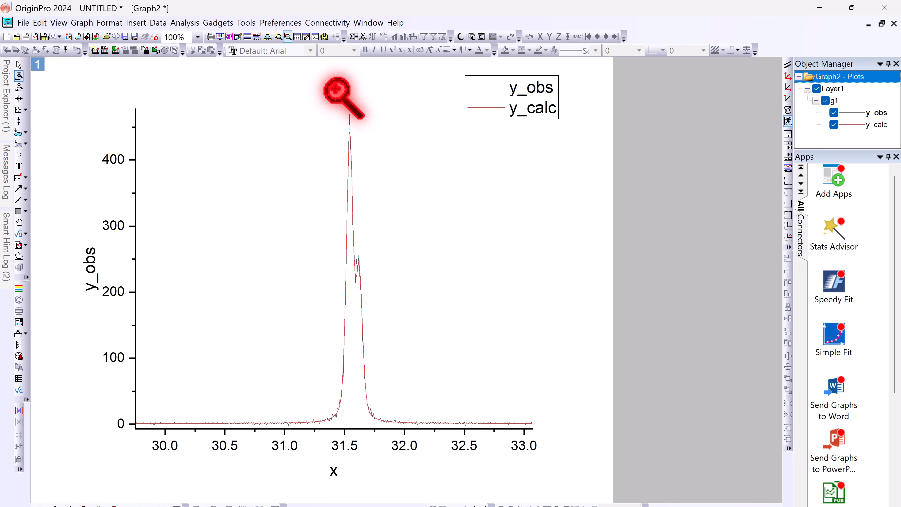
left_click_drag(317, 96, 385, 425)
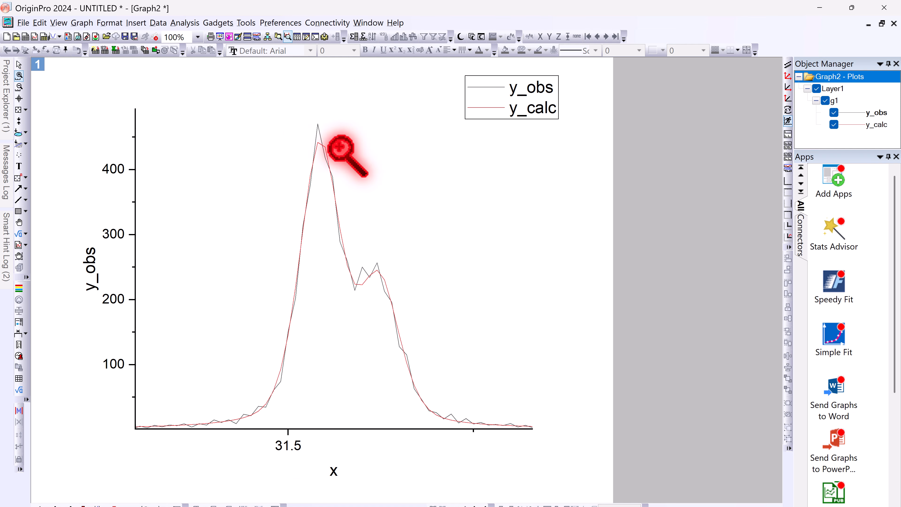
left_click(19, 87)
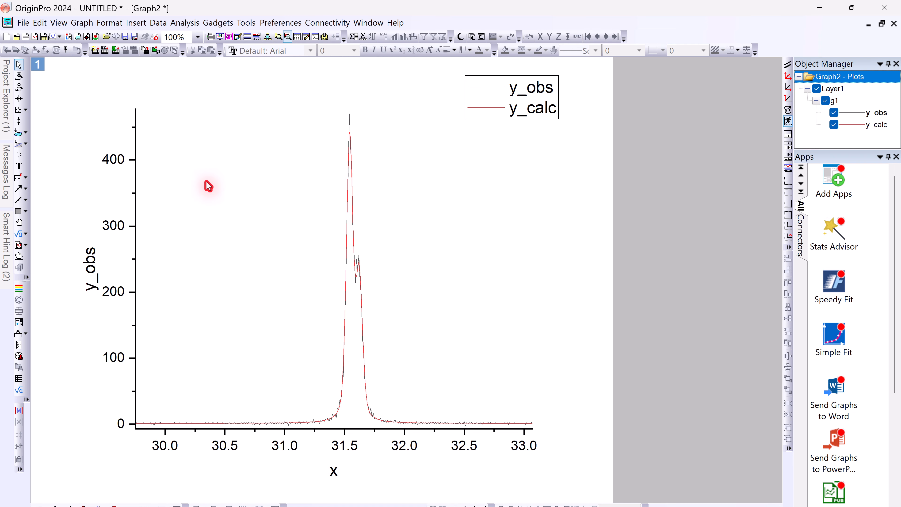
left_click(20, 87)
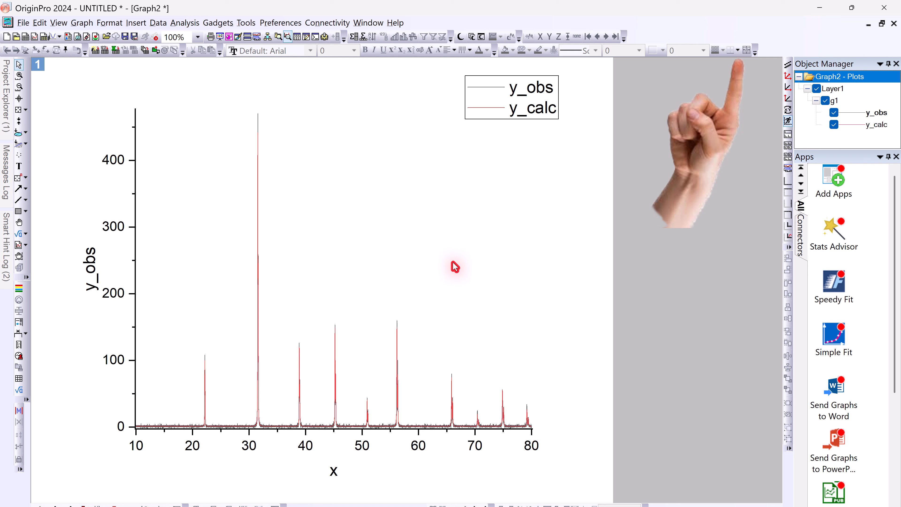
left_click(239, 213)
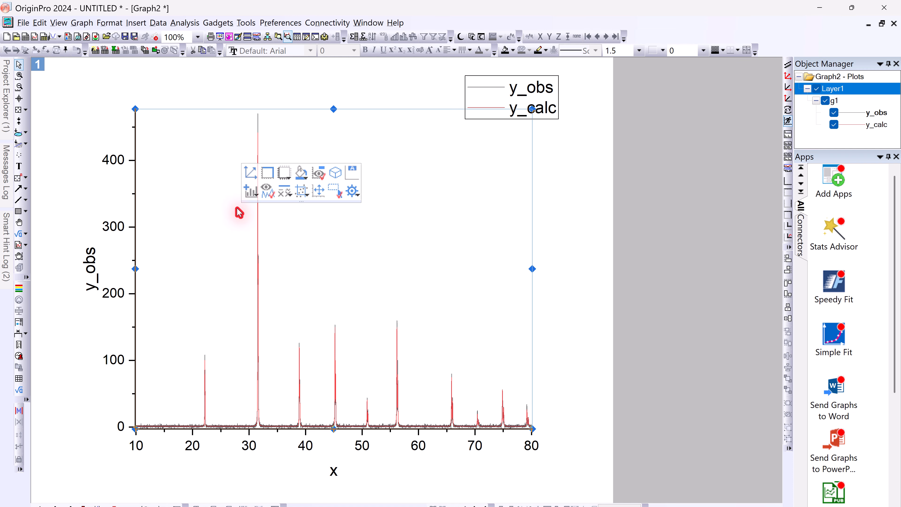
left_click(560, 248)
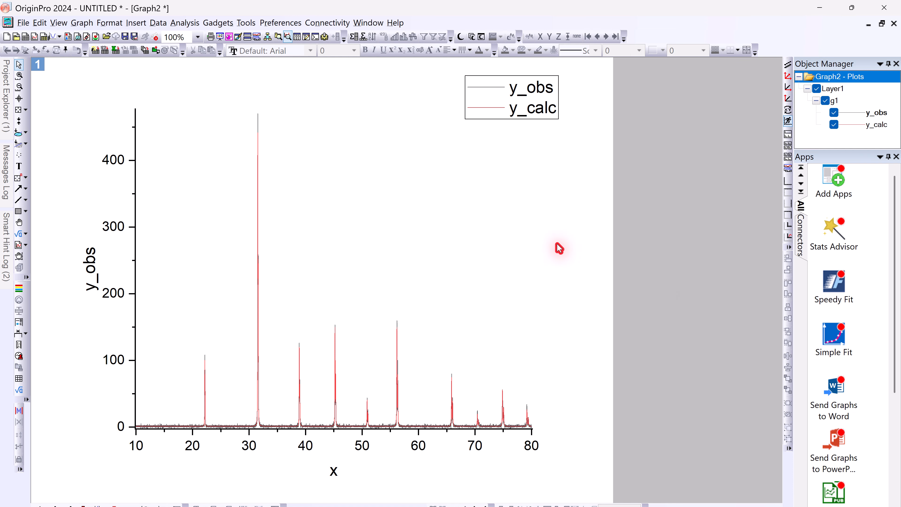